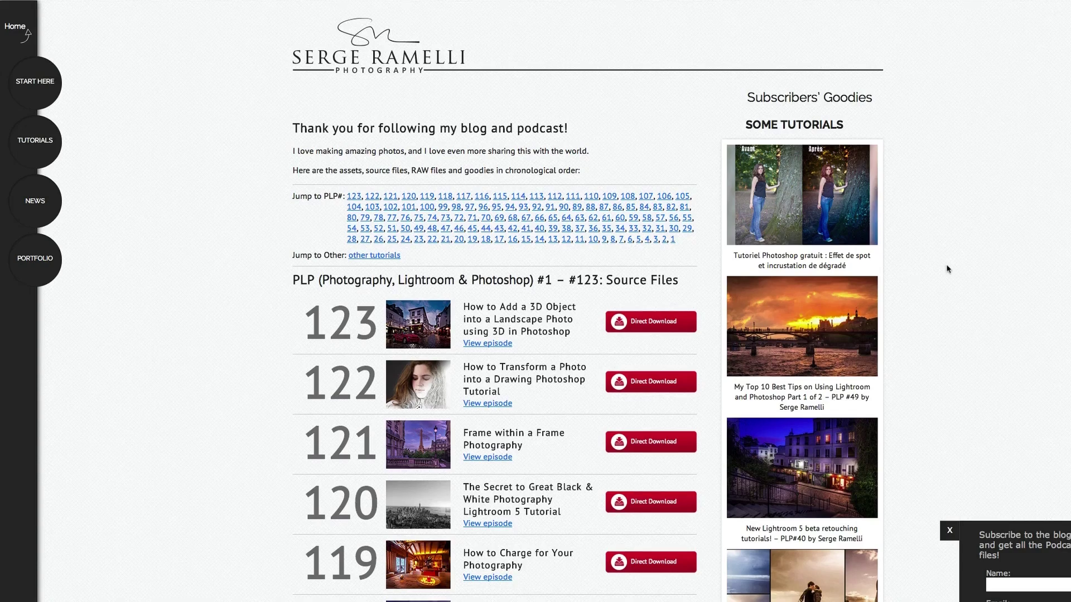
Scroll down through the blog's PLP podcast source-file downloads
scroll(949, 267, "down", 1)
scroll(946, 269, "down", 4)
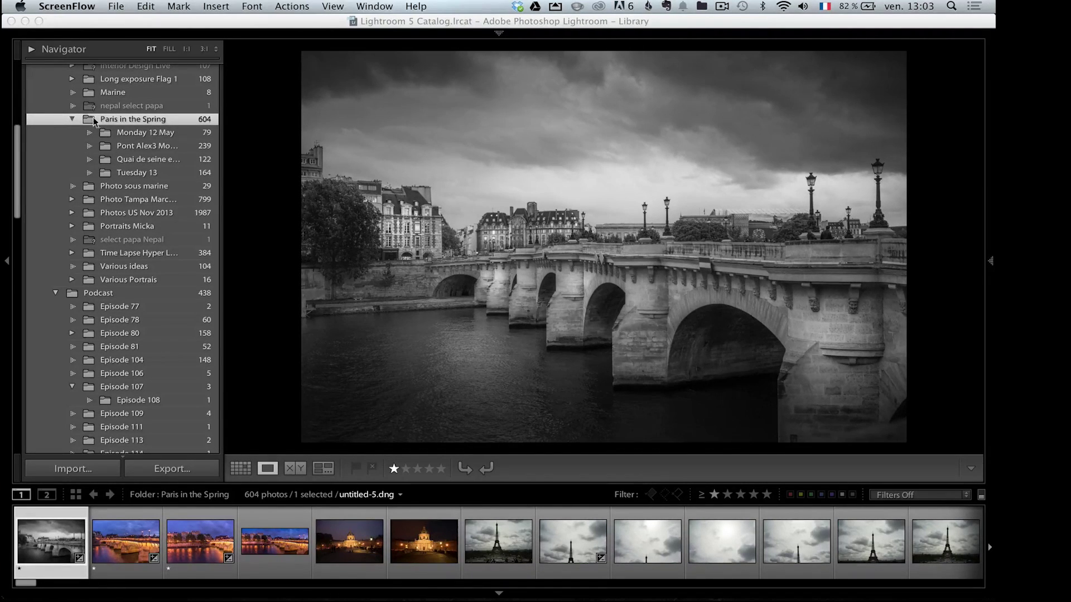
Browse the four Paris in the Spring subfolders, previewing Monday 12 May's bridge and Eiffel Tower shots
left_click(174, 135)
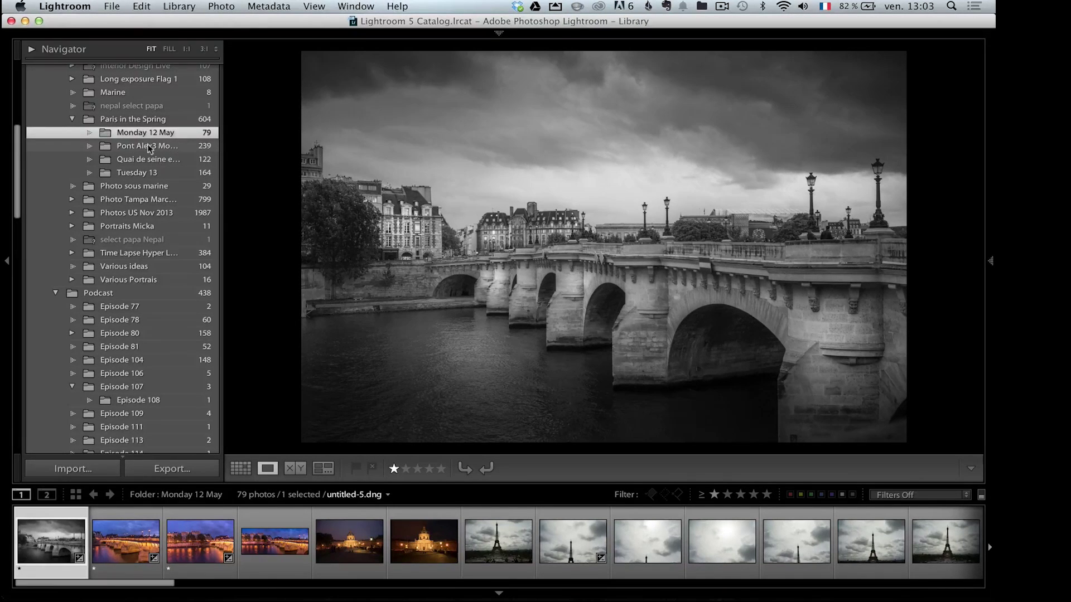
left_click(162, 149)
left_click(166, 162)
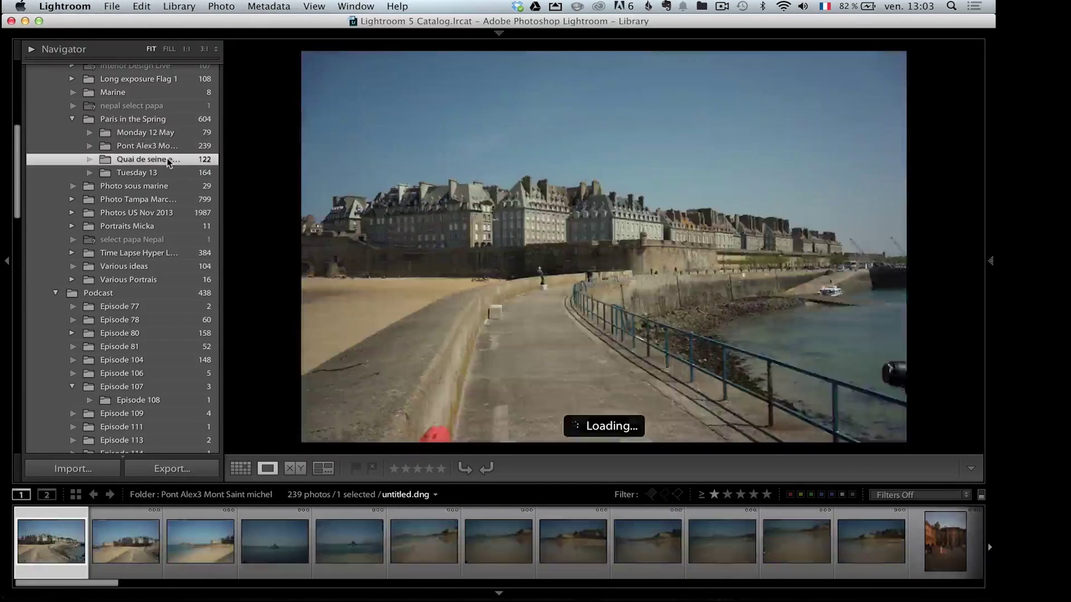
left_click(172, 174)
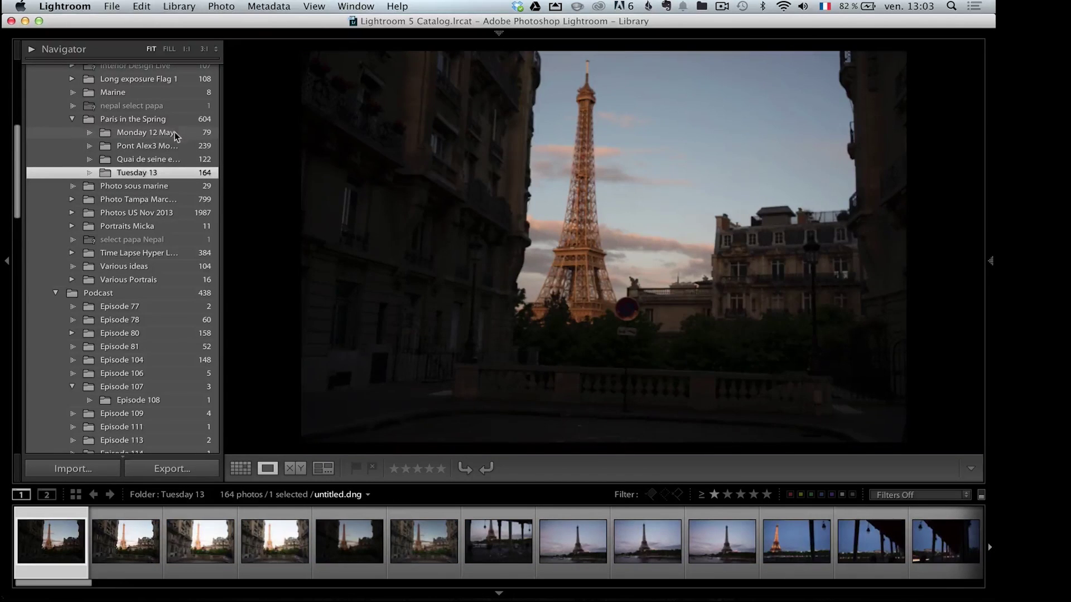
left_click(175, 132)
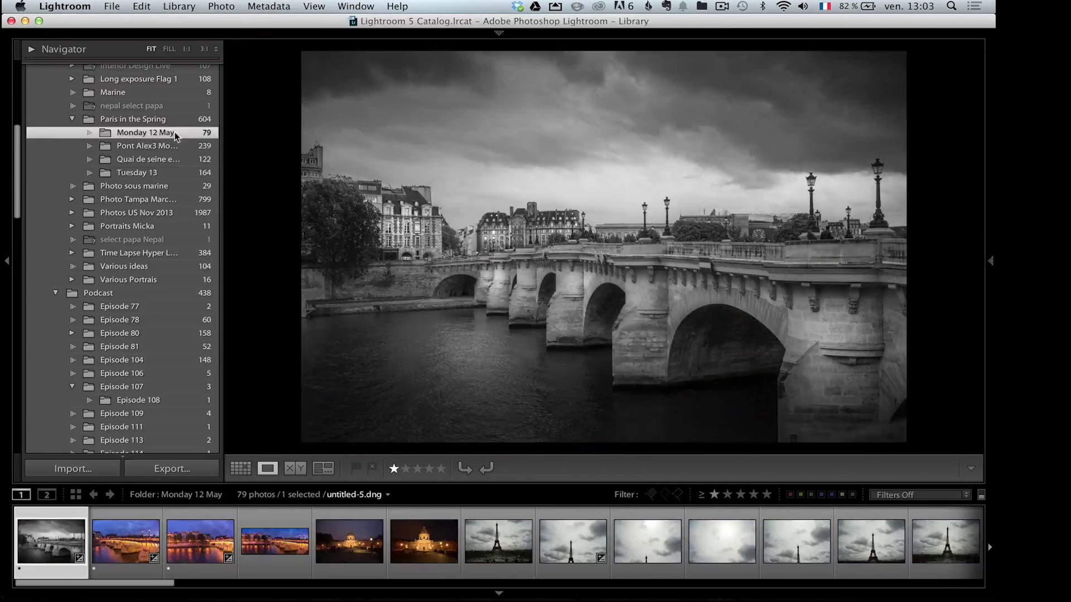
left_click(132, 544)
left_click(211, 546)
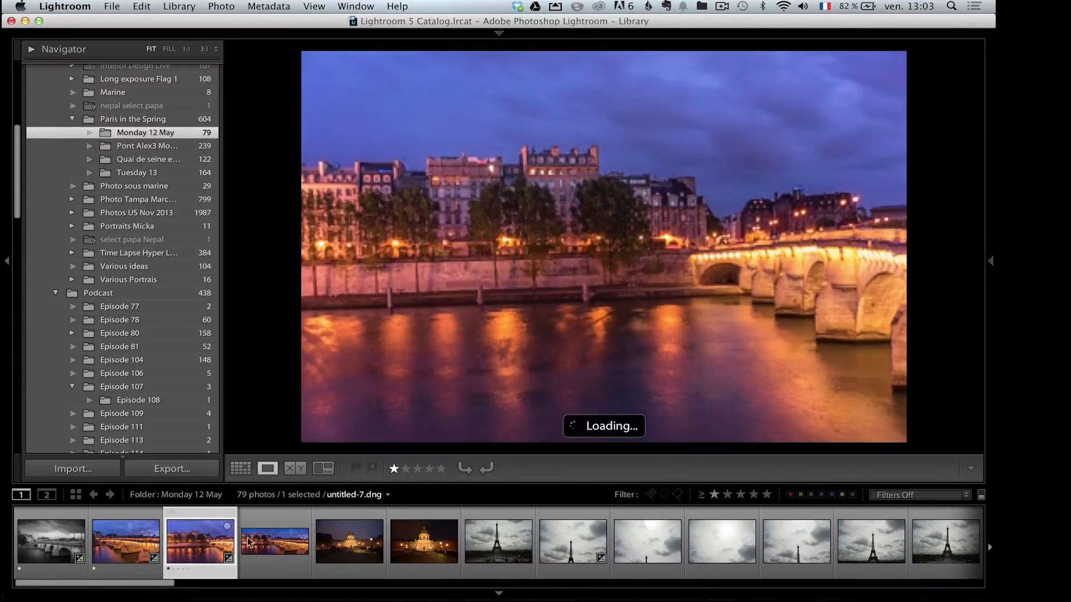
left_click(504, 552)
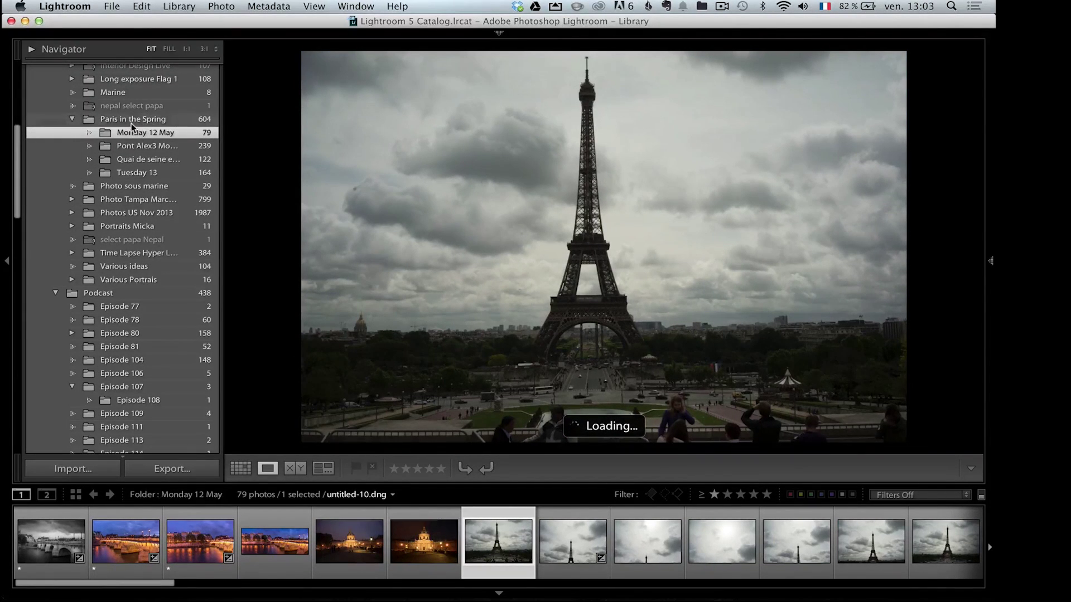
Show all 604 Paris in the Spring photos and preview the bridge shots, ending on the dusk one
left_click(133, 120)
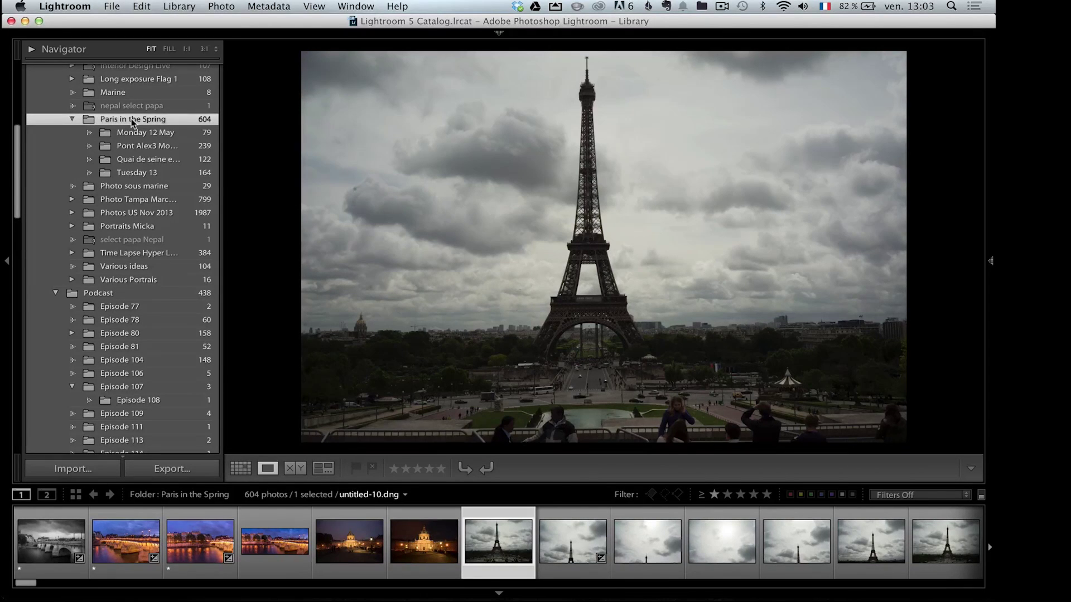
left_click(71, 527)
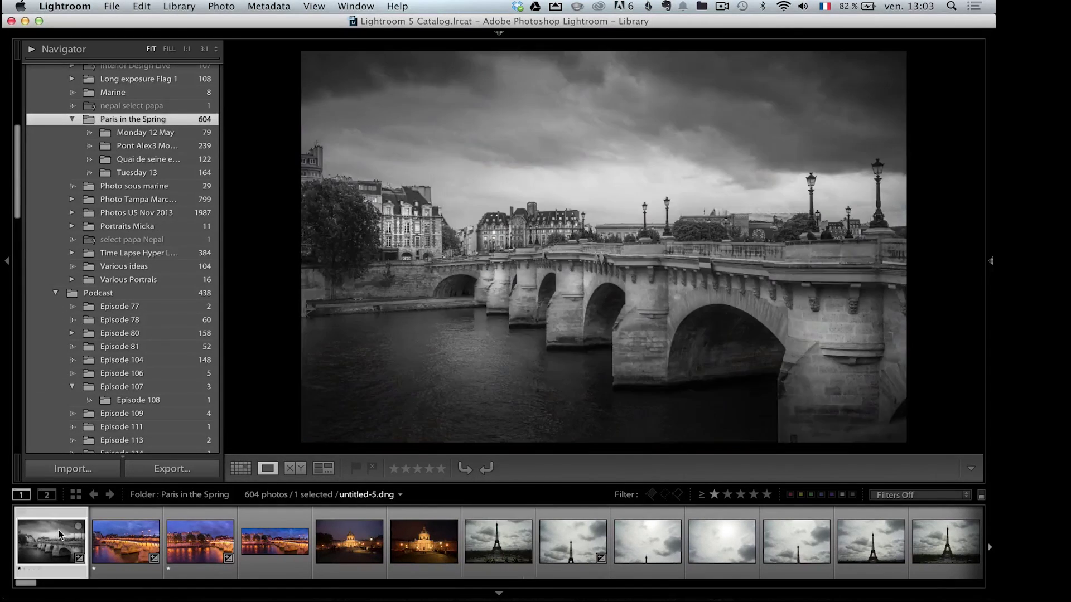
left_click(137, 540)
left_click(202, 542)
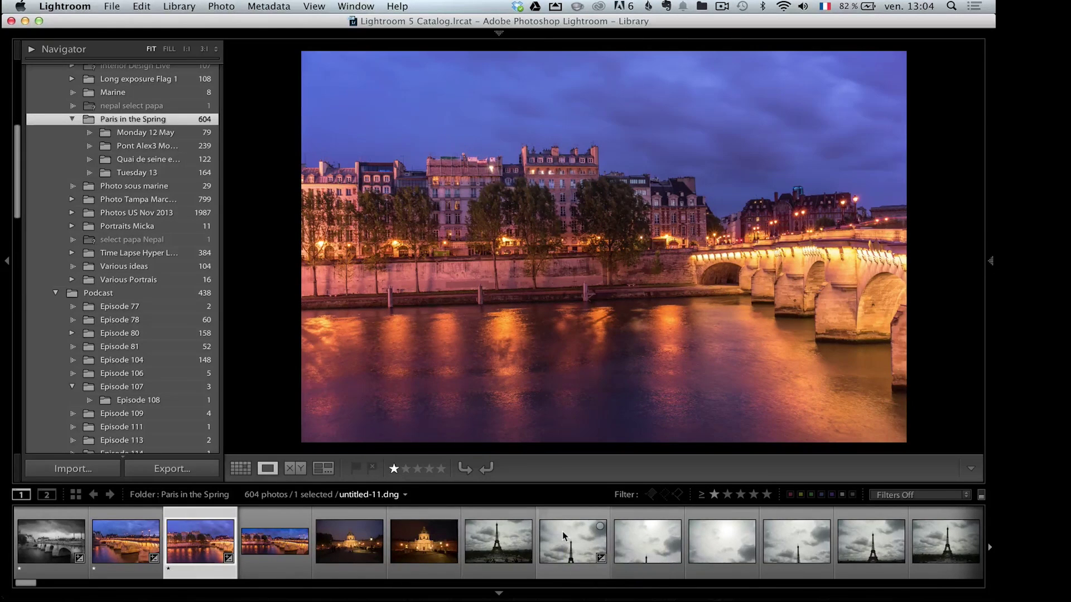
Briefly show only rated photos, reset the filter to No Filter, and select all 604 photos
left_click_drag(18, 212, 15, 159)
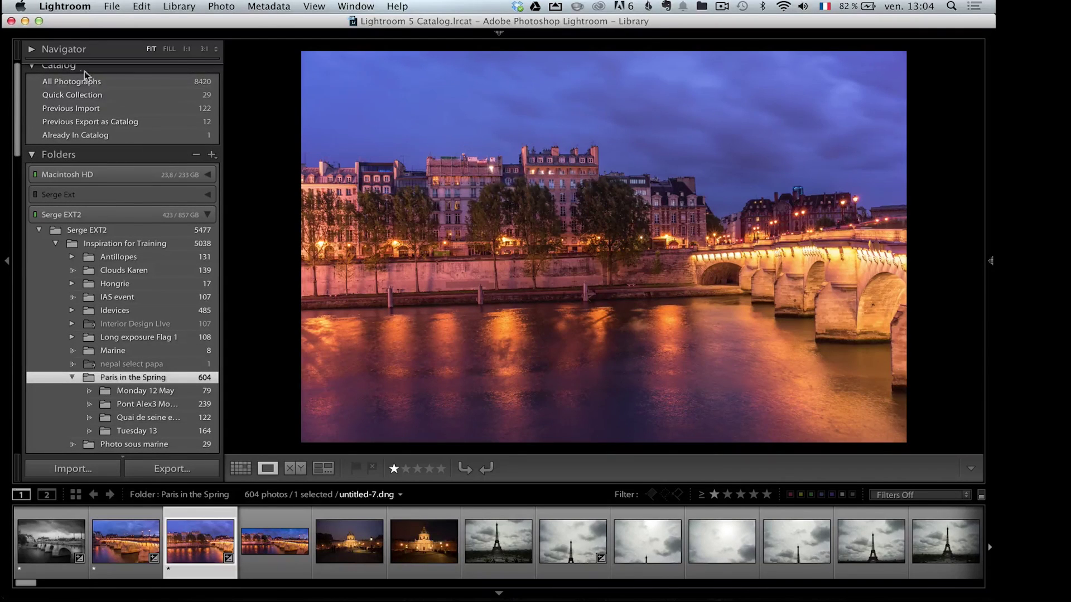
left_click_drag(16, 121, 15, 167)
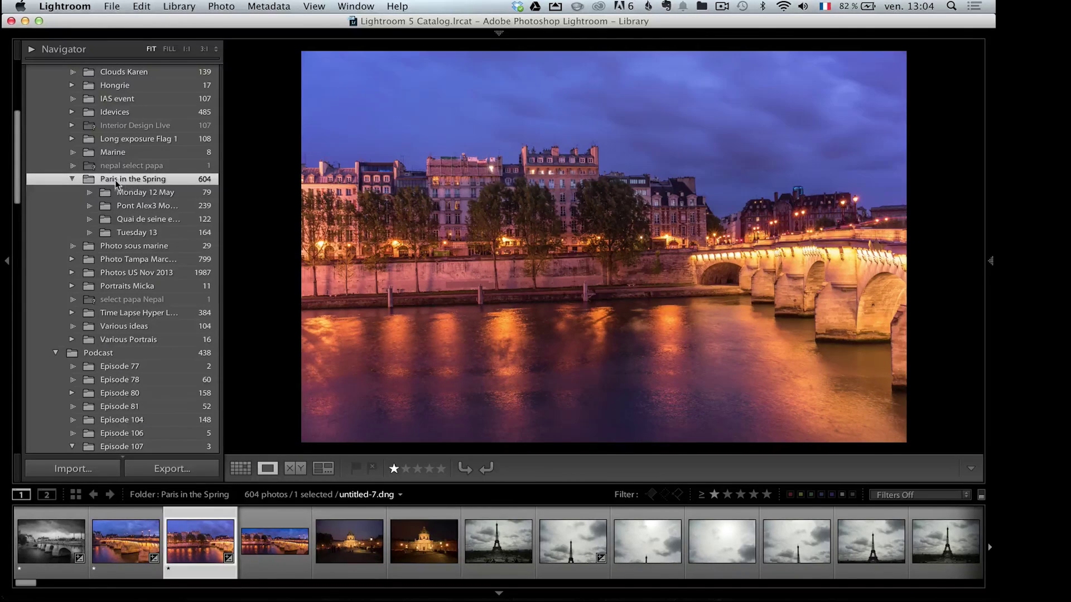
left_click(714, 494)
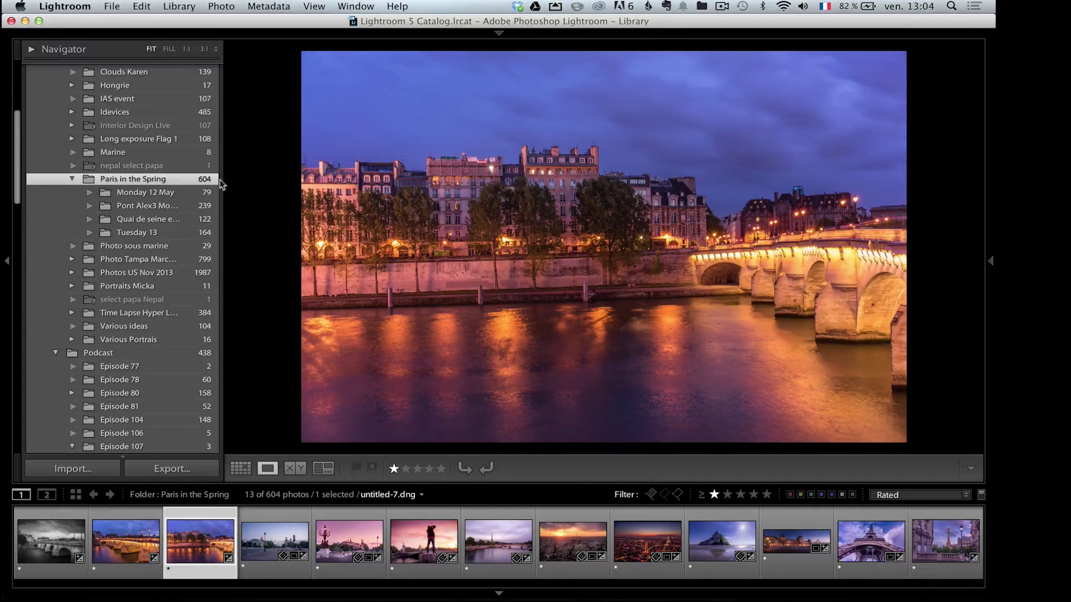
left_click(714, 494)
left_click(679, 495)
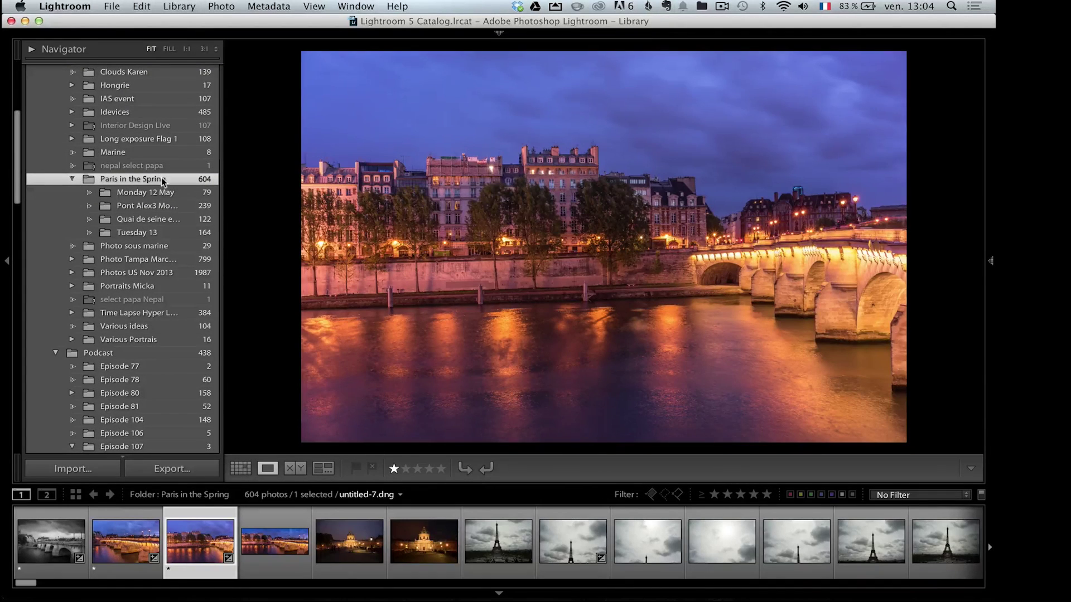
key("super+a")
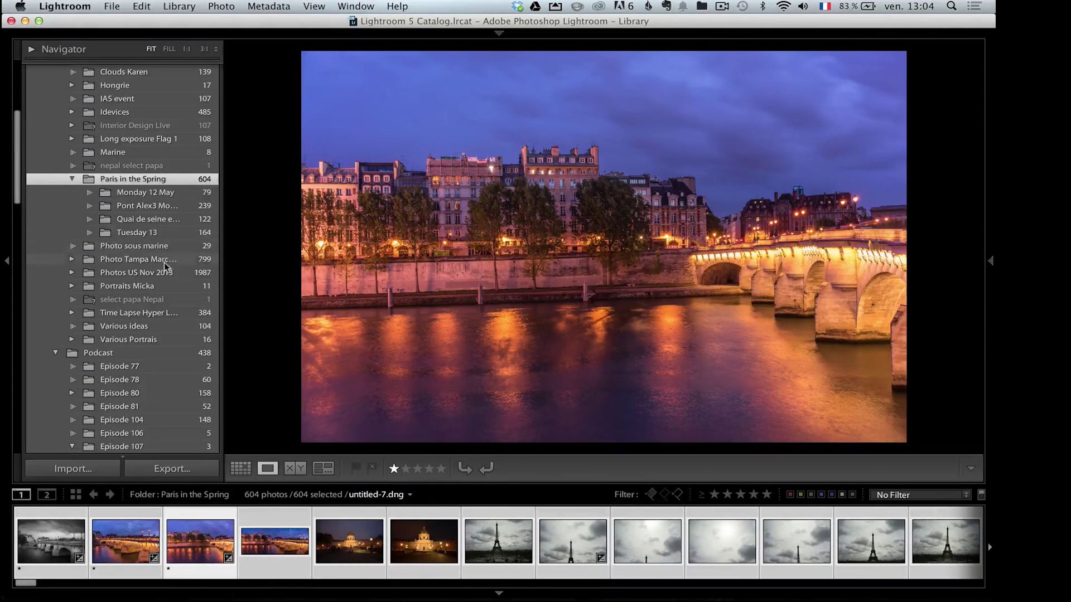
Glance at Photo Tampa March 2014 and Photos US Nov 2013, then reselect collapsed Paris in the Spring
left_click(153, 260)
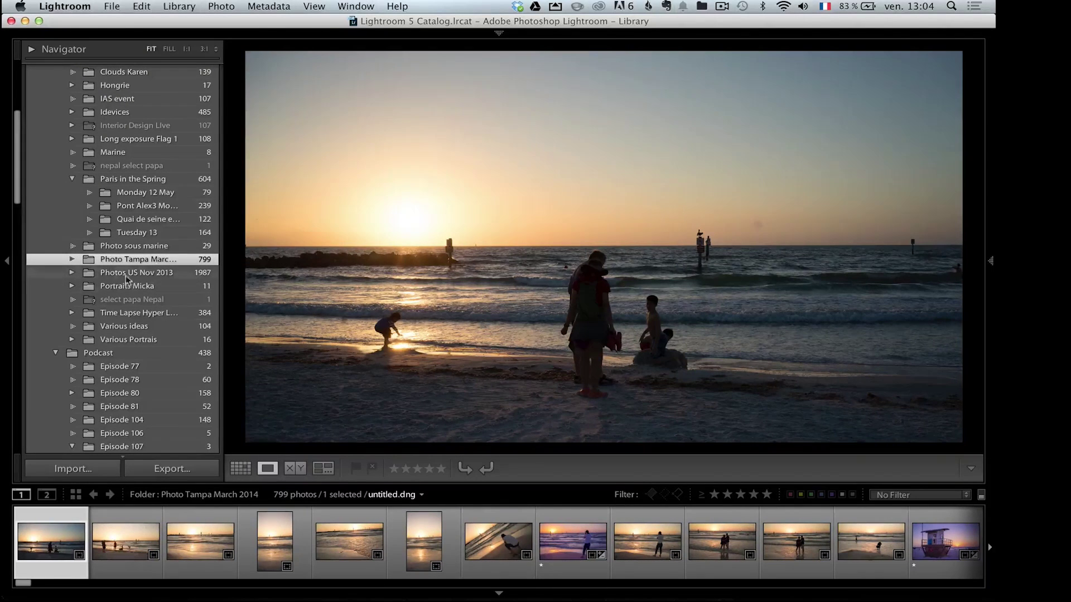
left_click(141, 273)
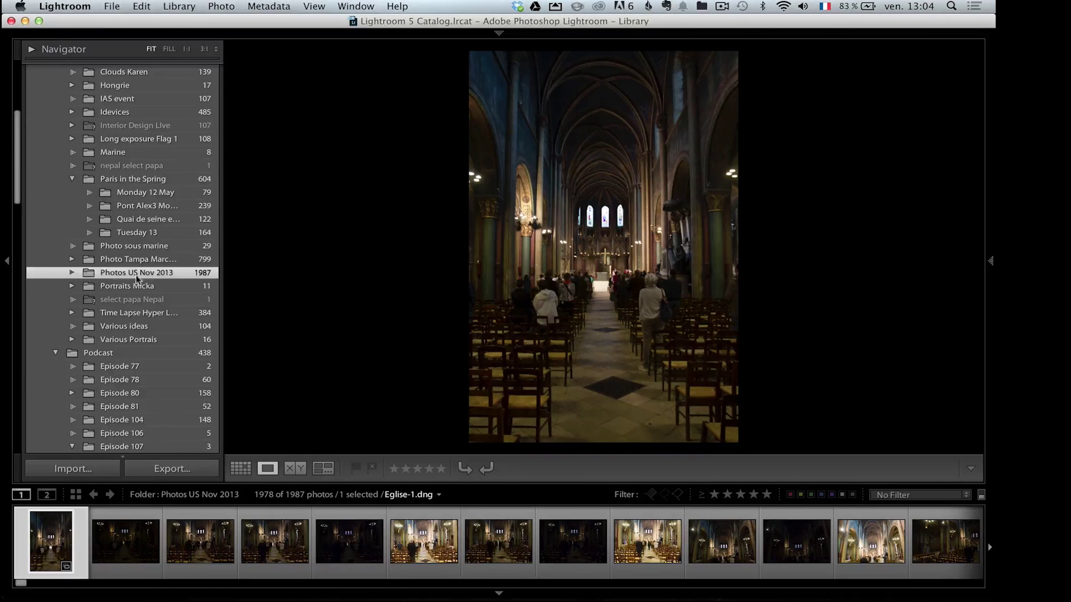
left_click(134, 260)
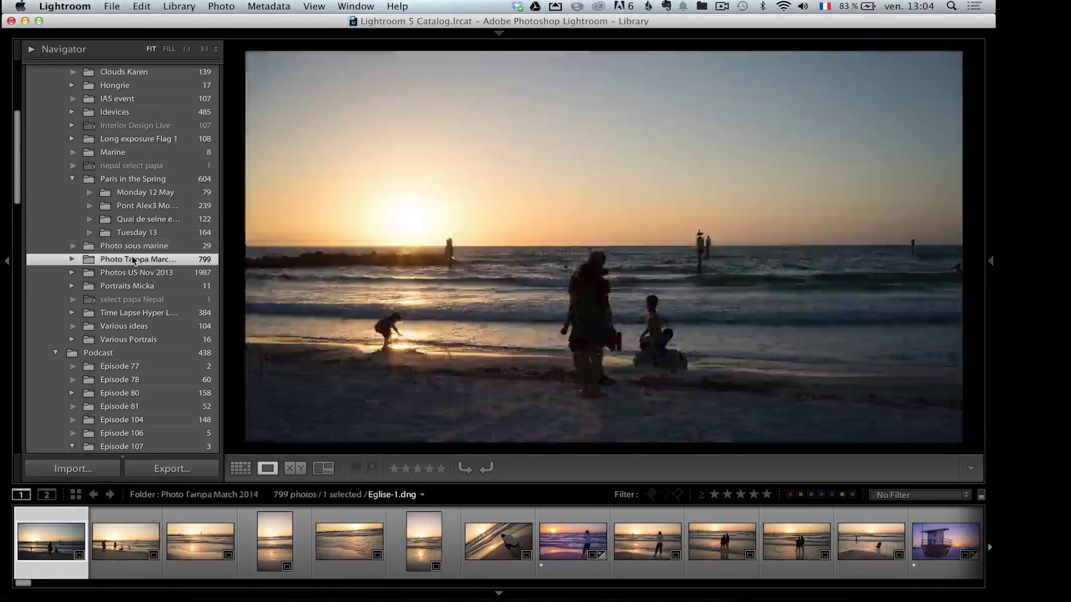
left_click(73, 259)
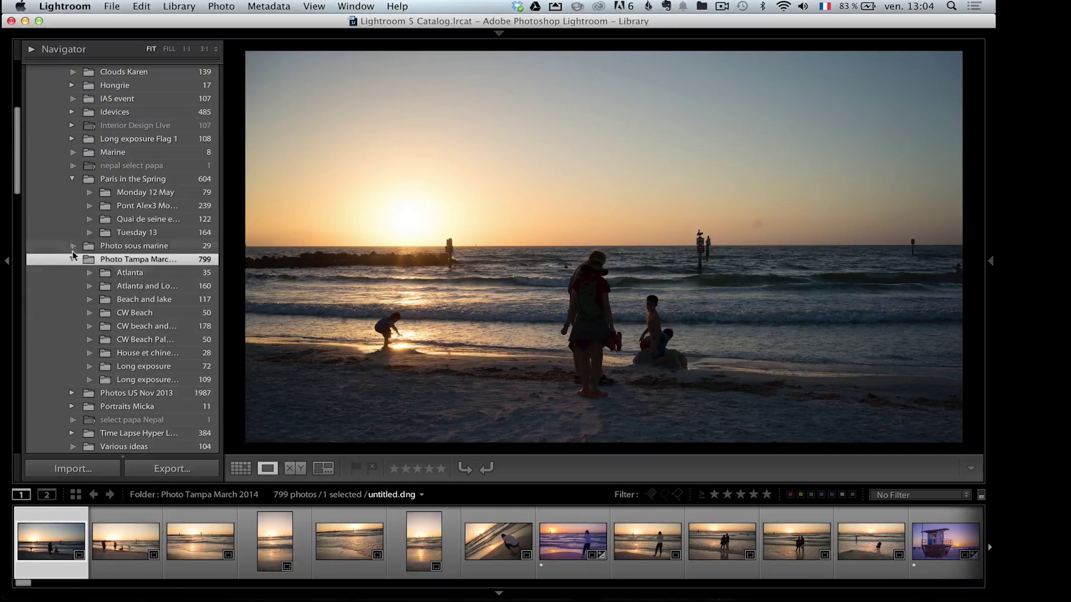
left_click(72, 259)
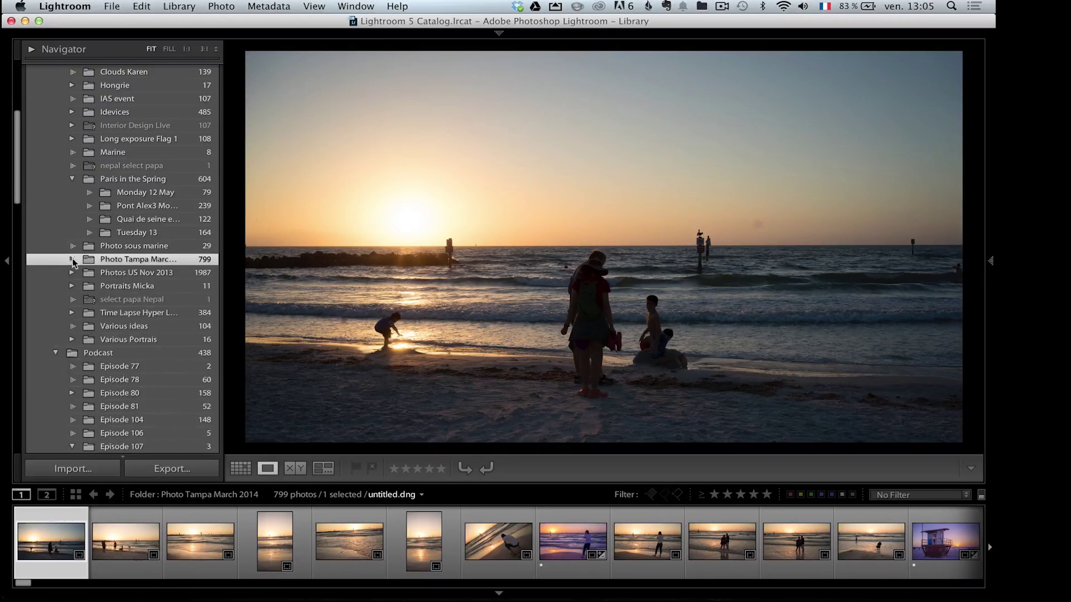
left_click(72, 179)
left_click(132, 180)
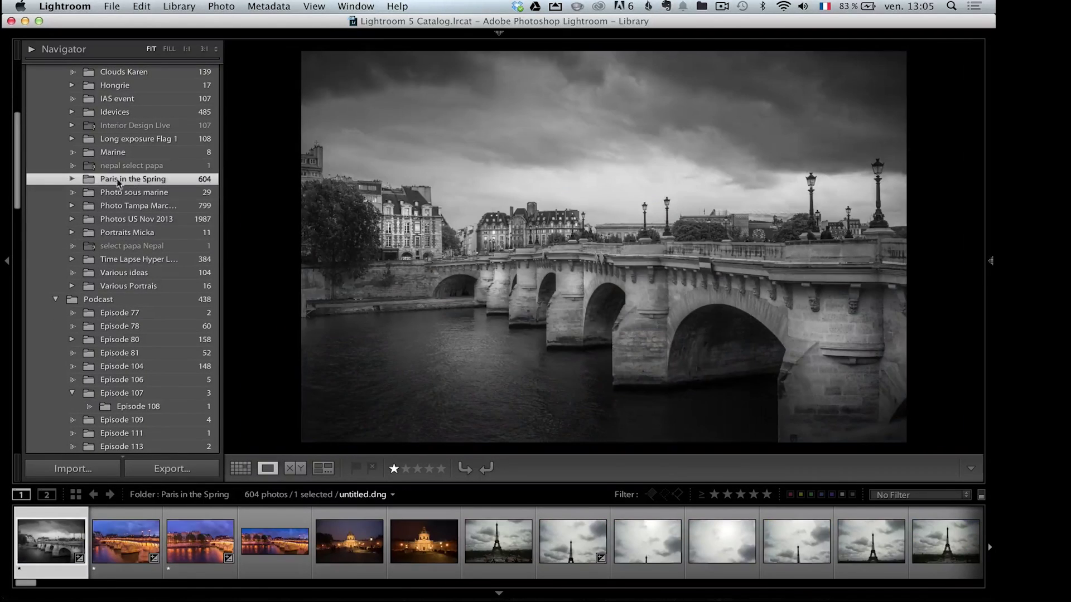
Expand Paris in the Spring and set Export as Catalog's destination to Temp transfer to Main disk
left_click(72, 179)
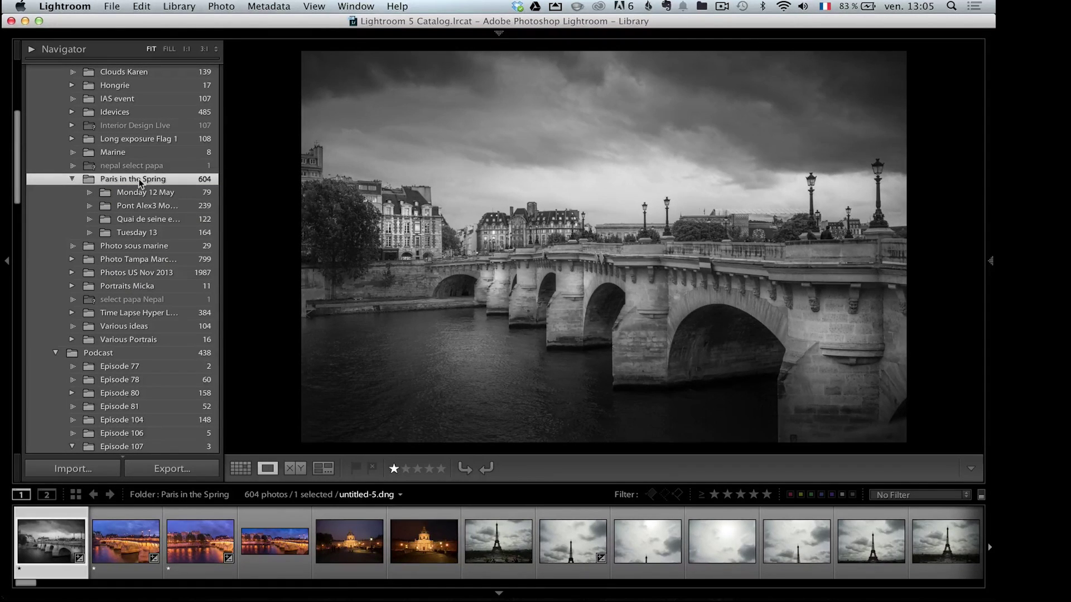
left_click(112, 6)
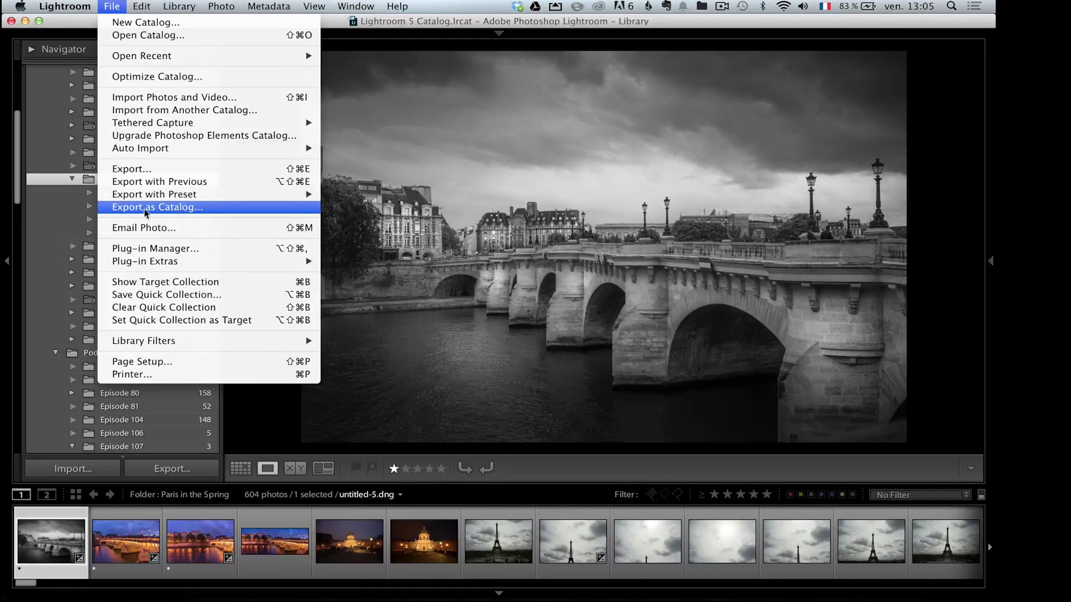
left_click(179, 207)
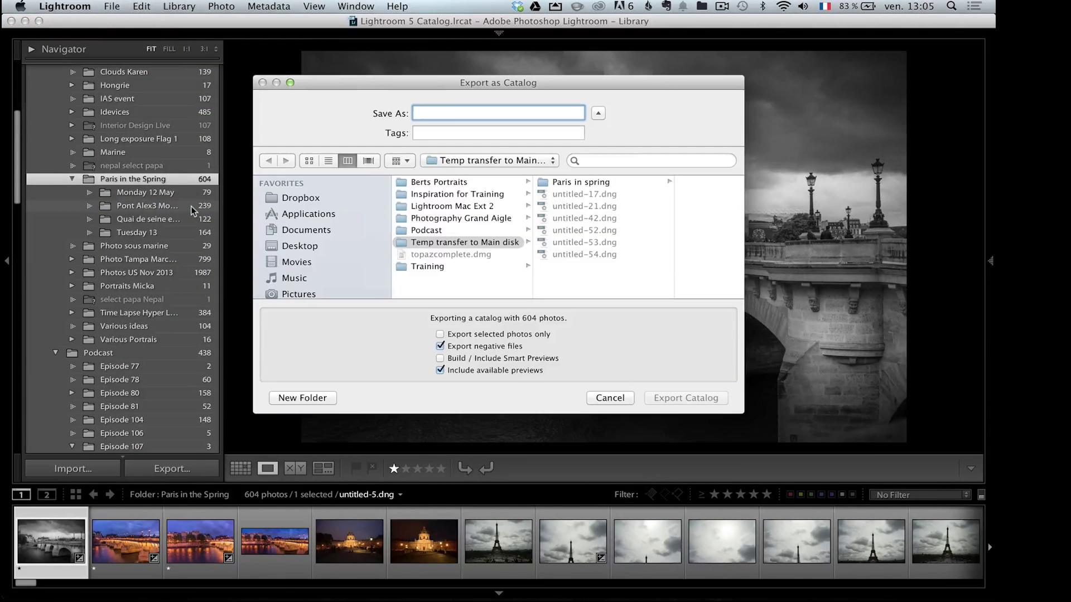
scroll(340, 262, "down", 10)
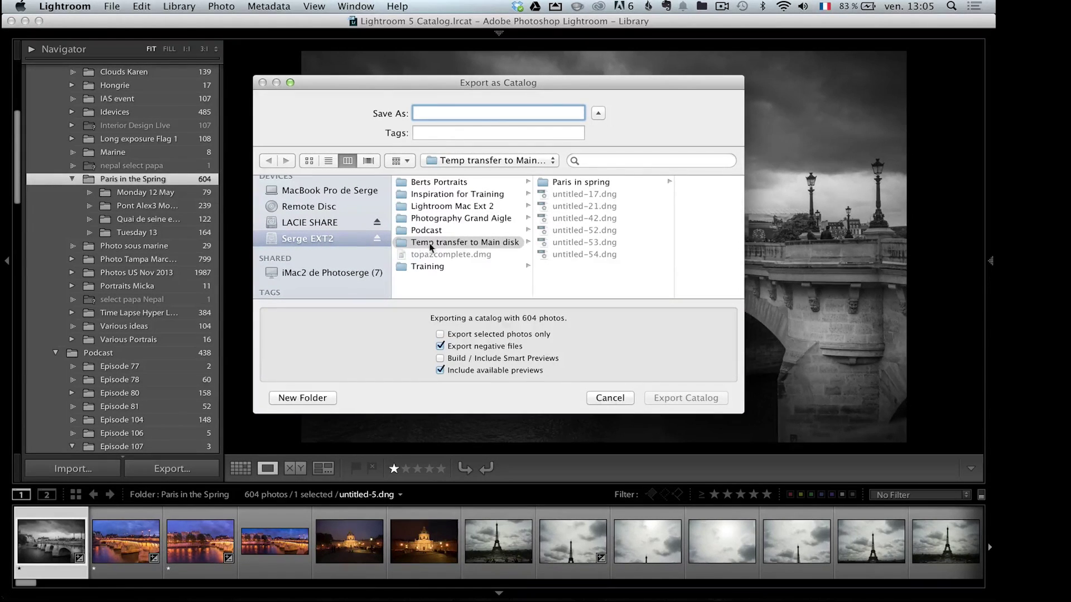
left_click(496, 242)
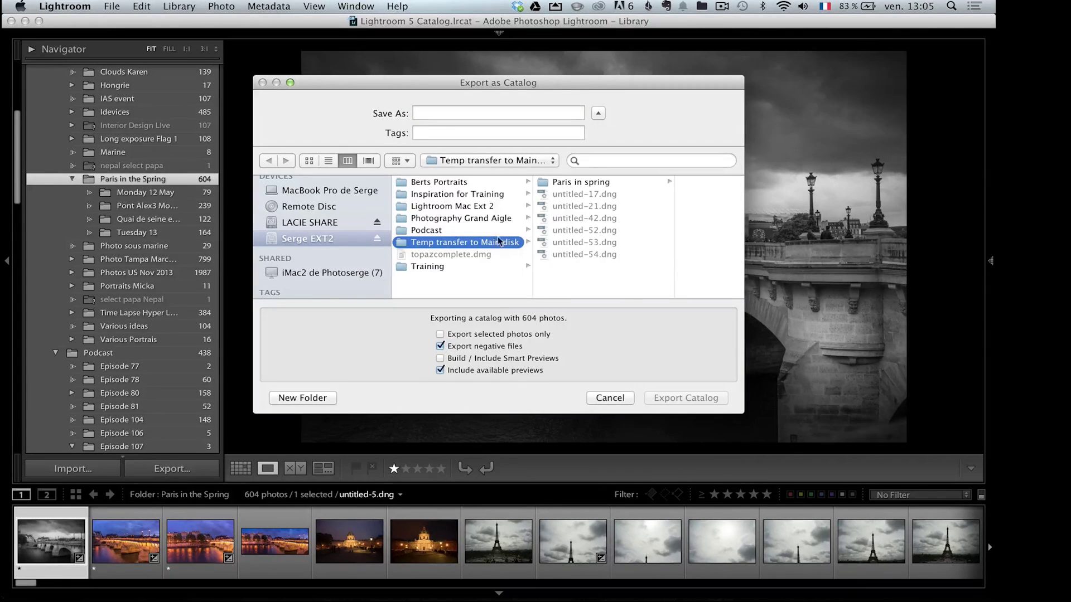
left_click(469, 113)
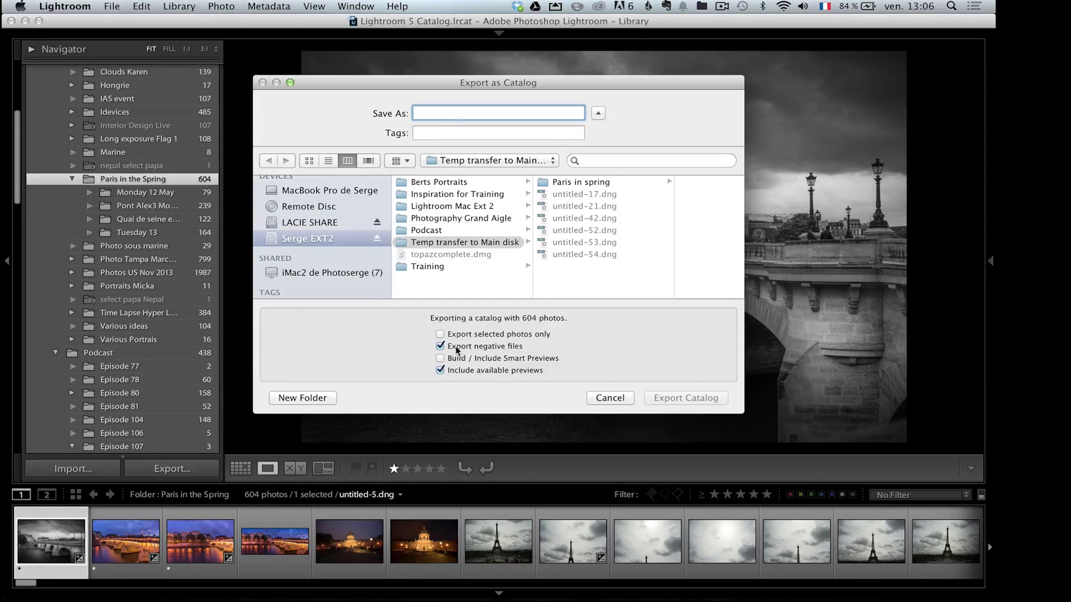
left_click(614, 399)
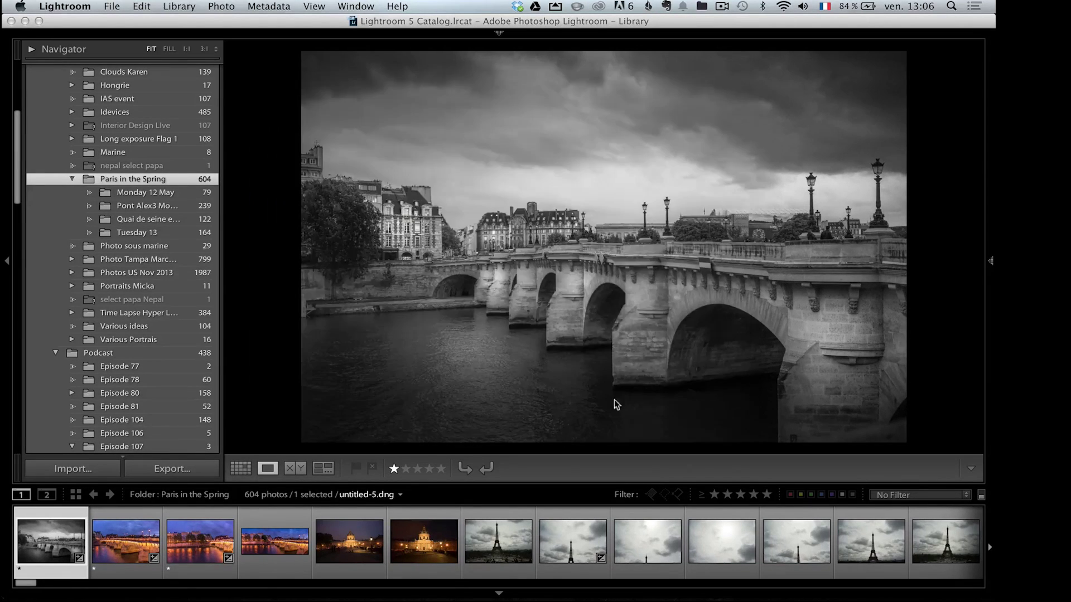
key("super+Tab")
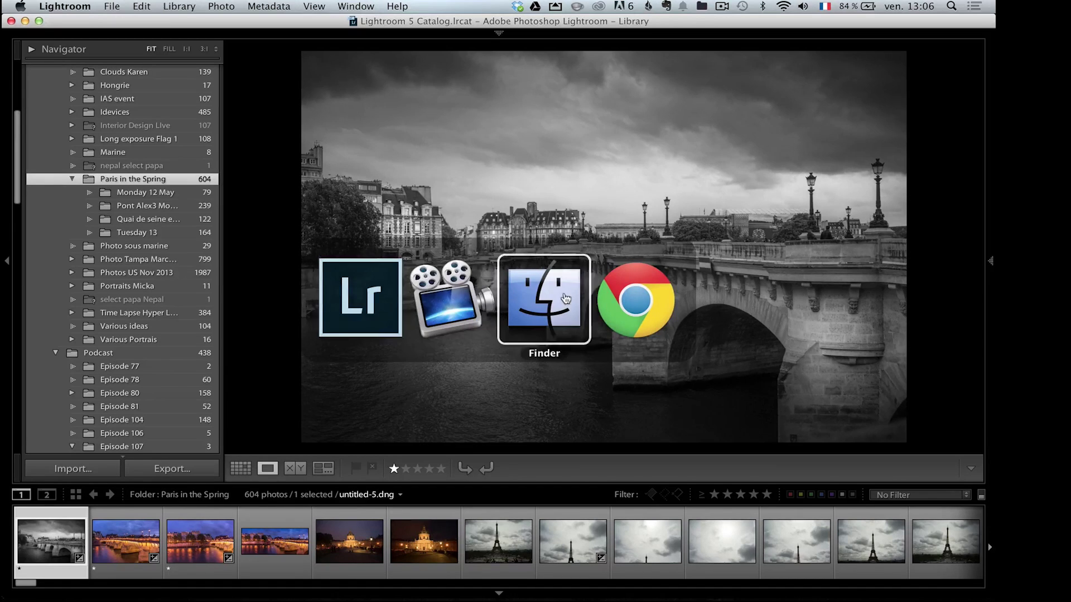
left_click(505, 290)
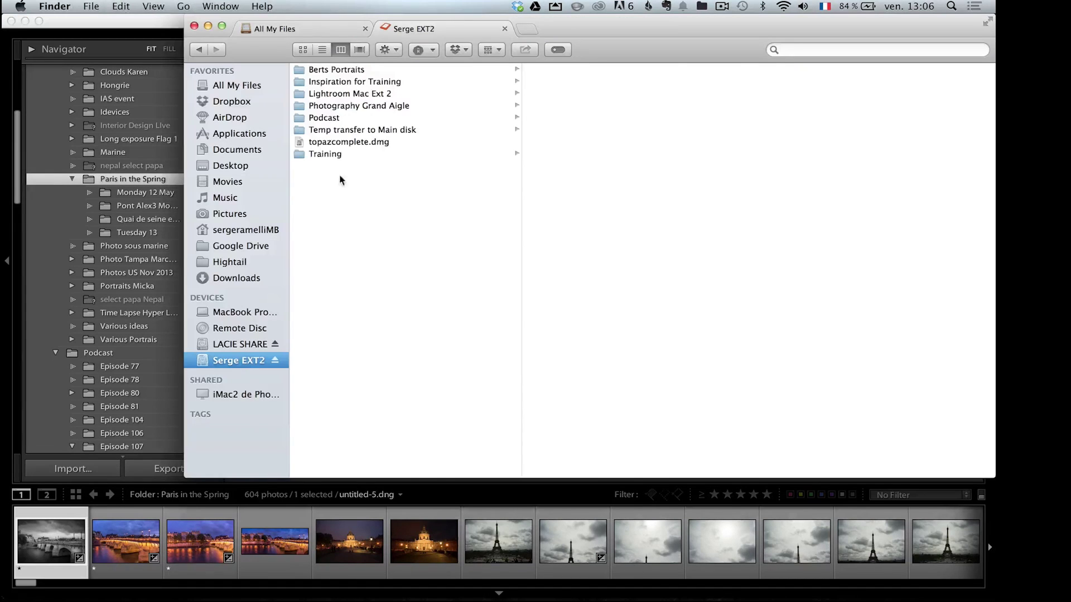
left_click(362, 131)
left_click(588, 71)
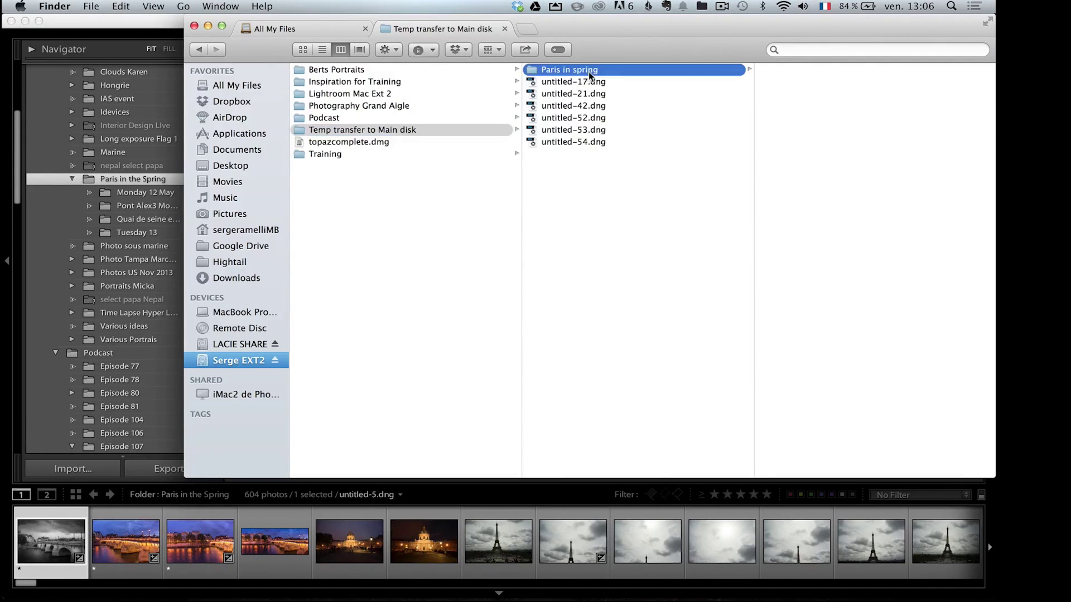
left_click(808, 81)
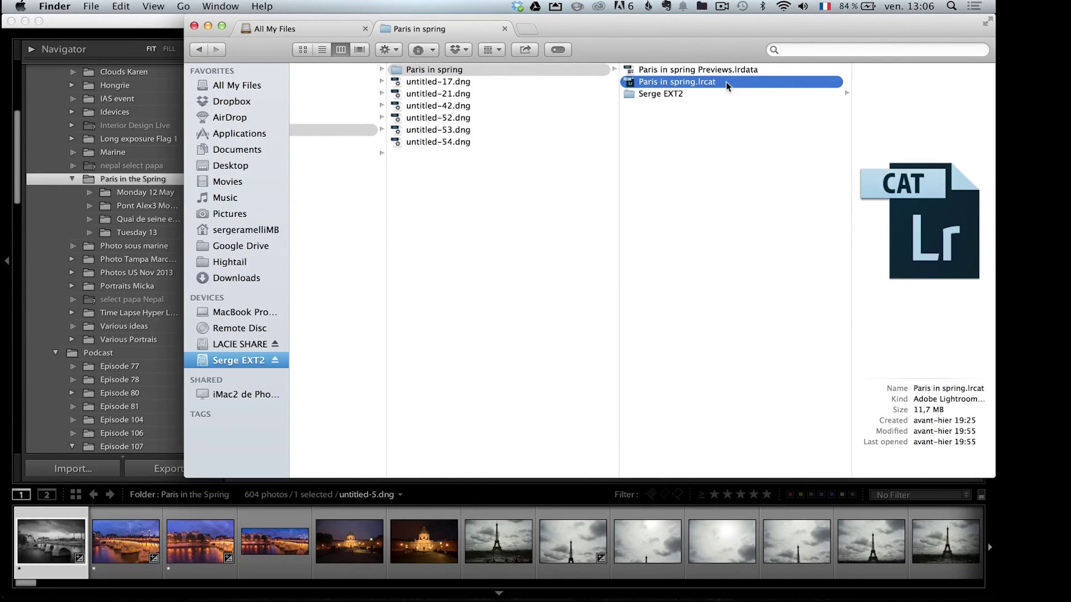
left_click(675, 95)
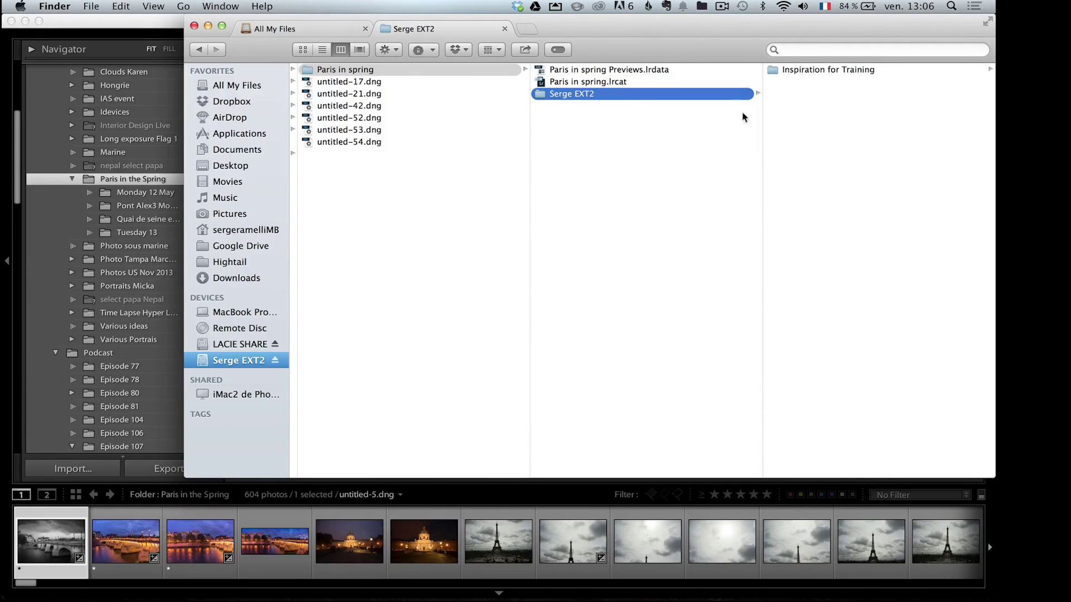
left_click(876, 73)
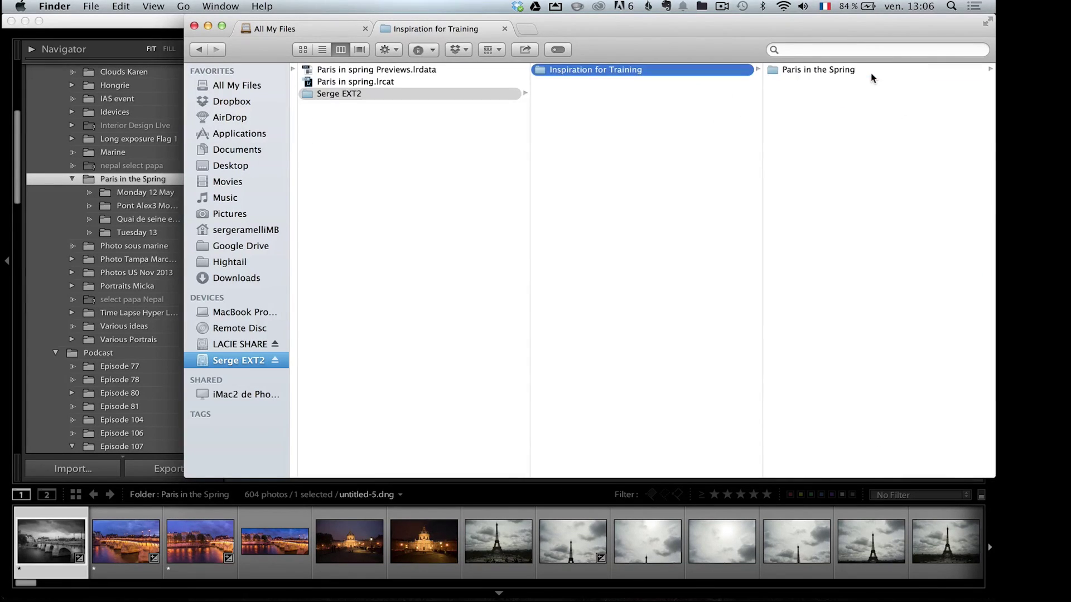
left_click(873, 73)
left_click(873, 71)
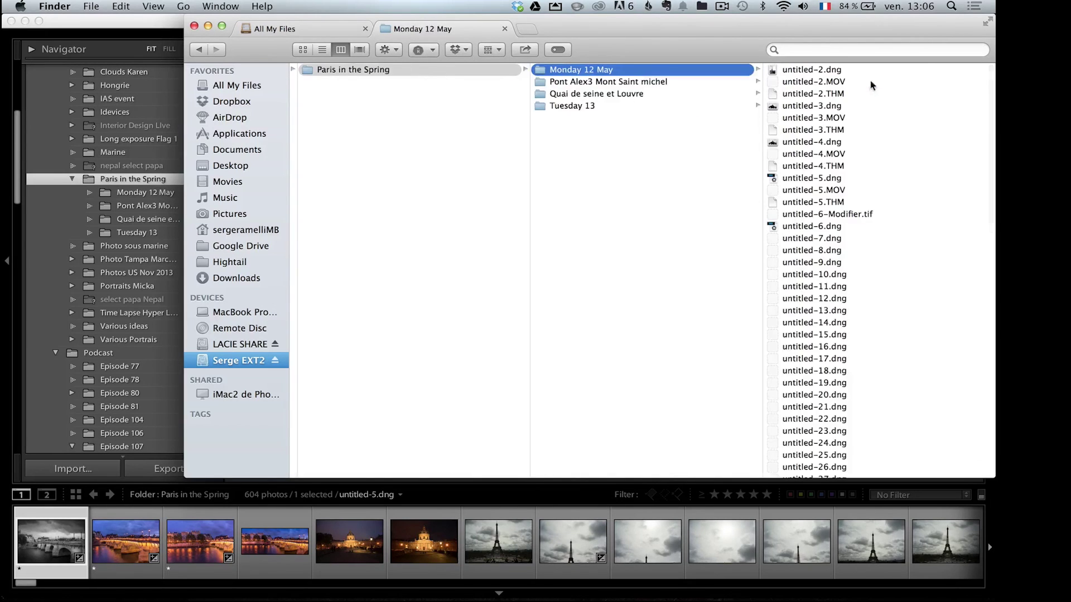
left_click(743, 93)
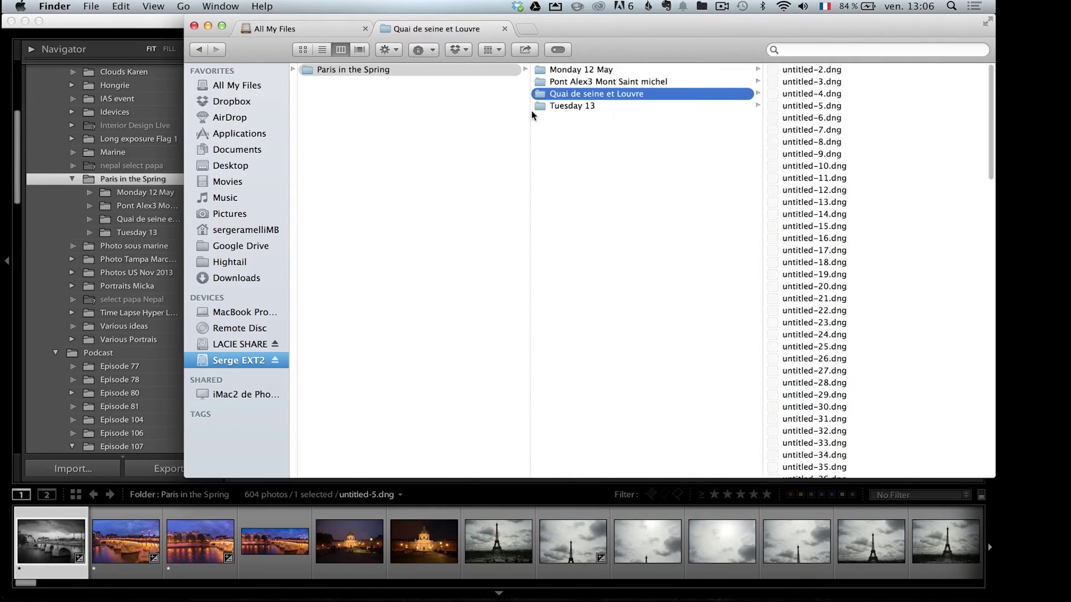
scroll(530, 114, "left", 10)
scroll(531, 116, "left", 5)
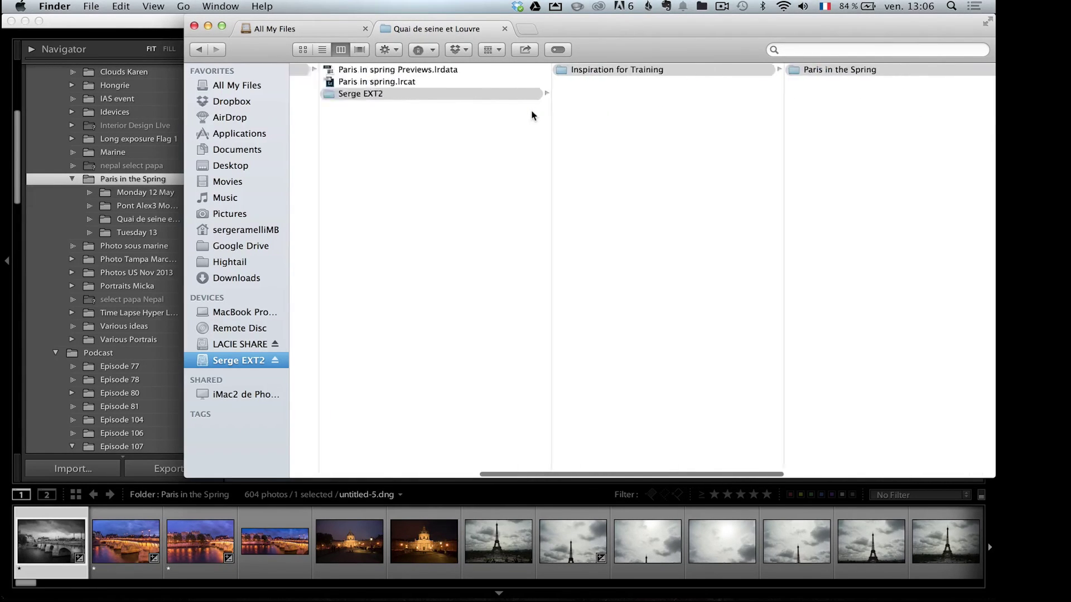
left_click(501, 81)
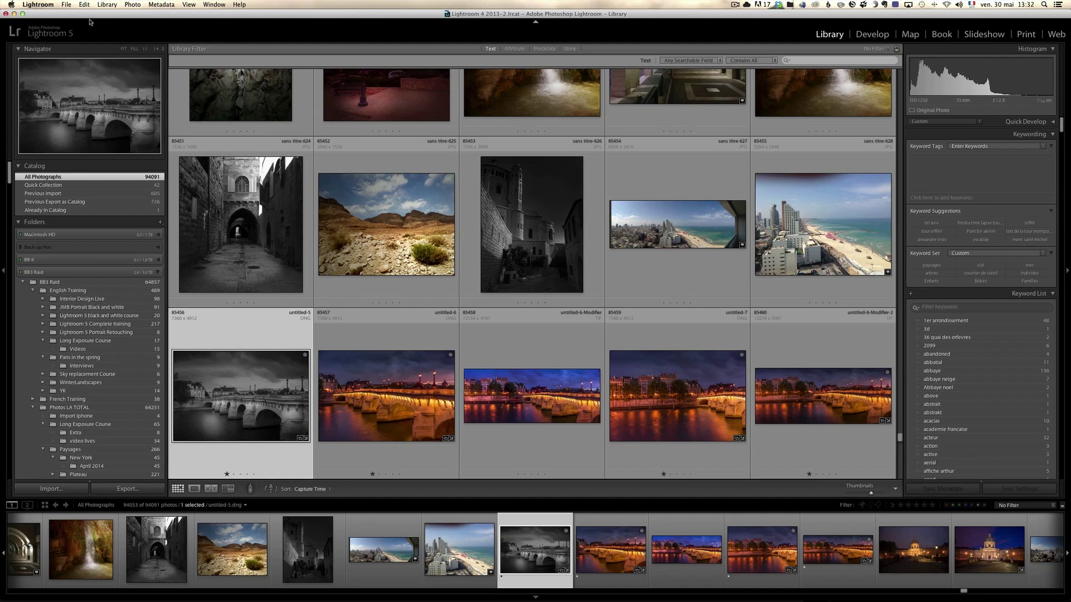
Choose File > Import from Another Catalog
left_click(65, 5)
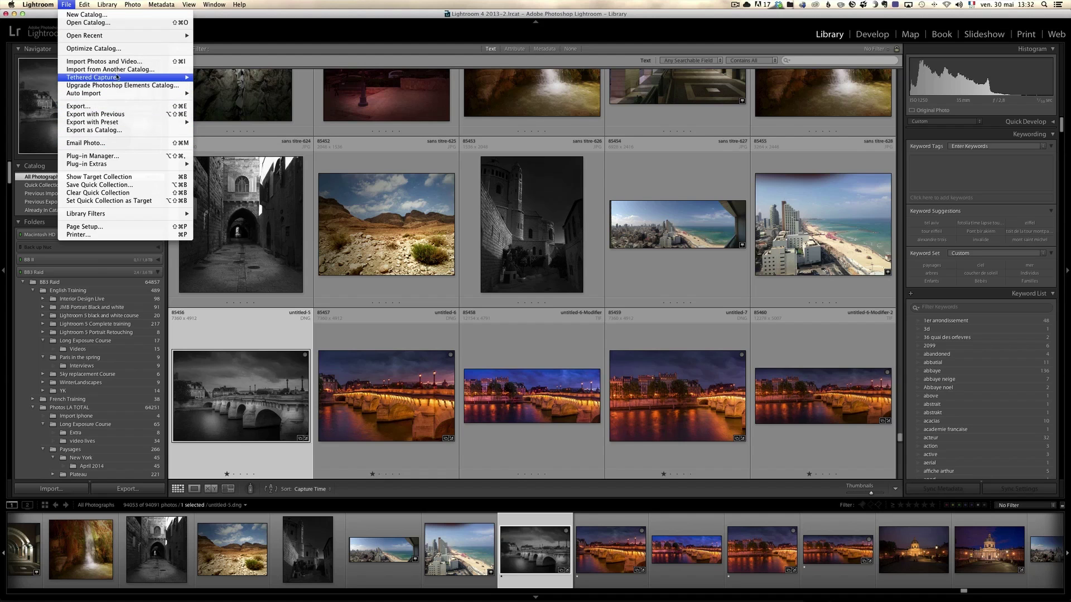
left_click(150, 70)
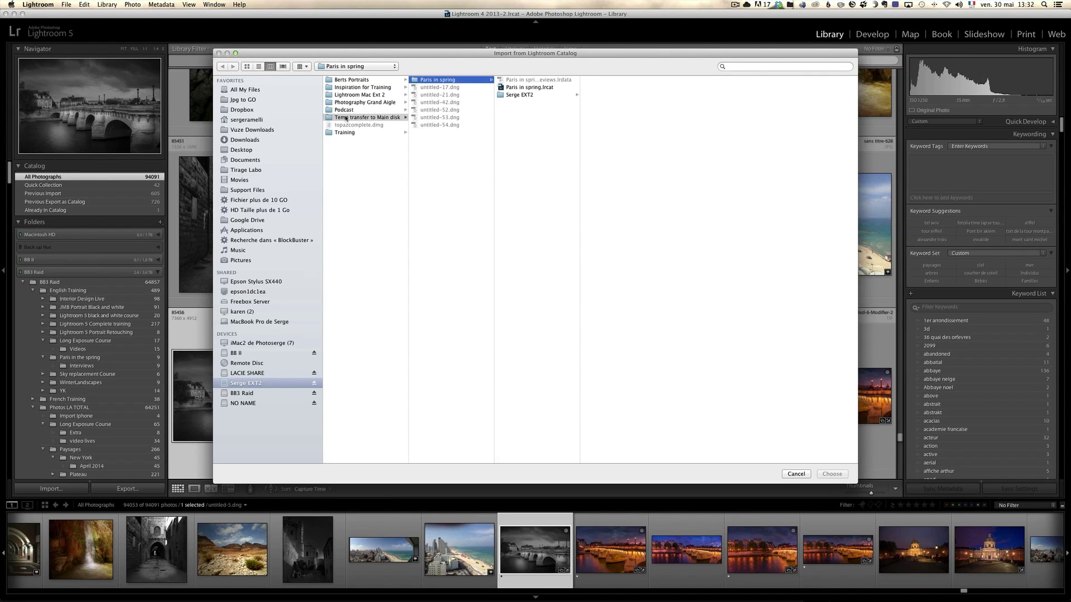
Select Paris in spring.lrcat and confirm it as the source catalog
left_click(509, 88)
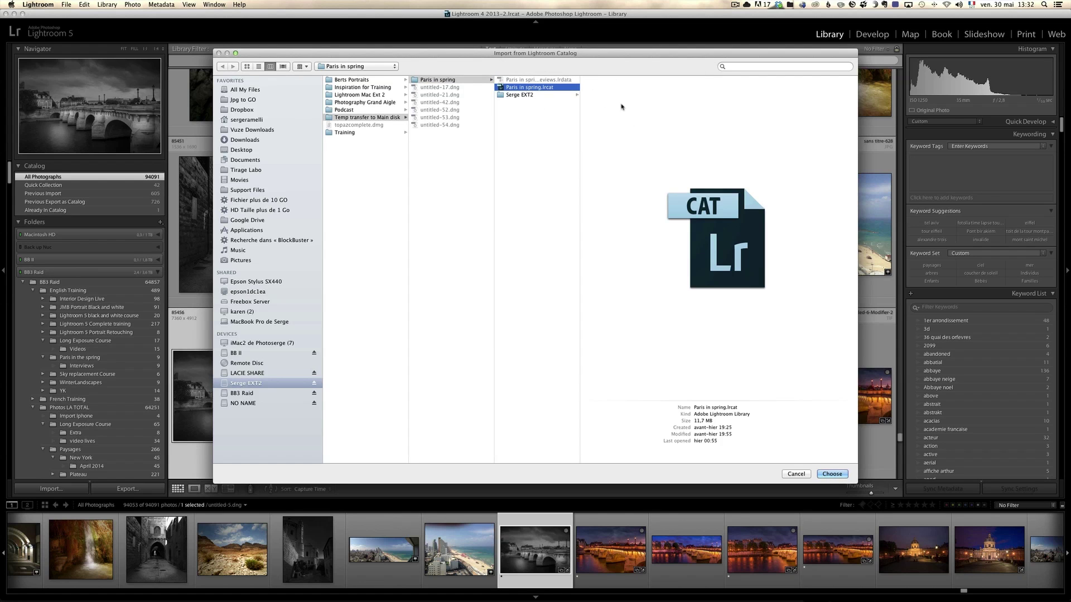
left_click(826, 473)
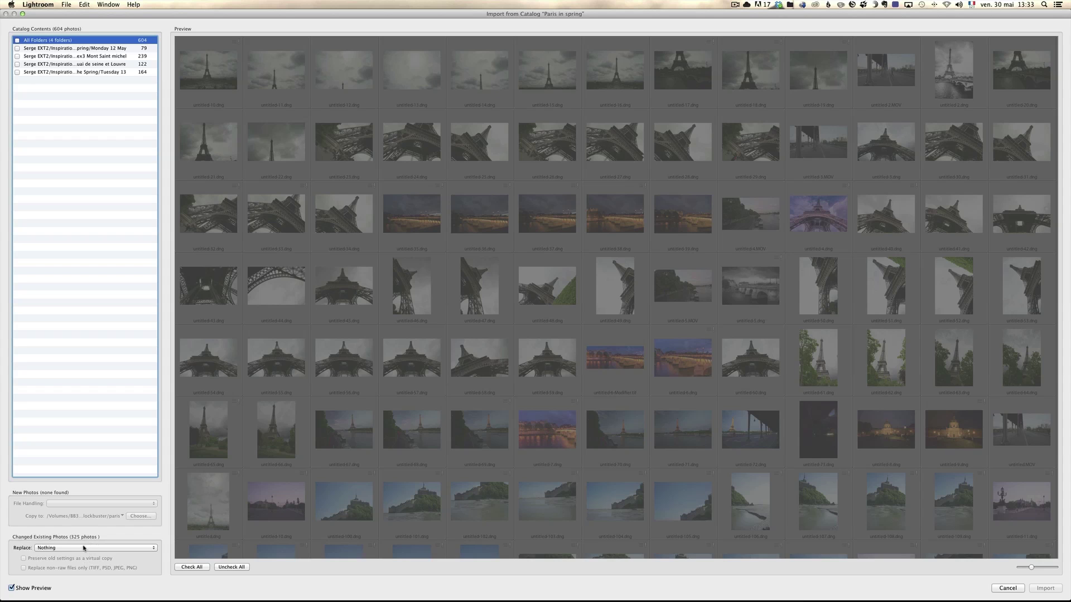
Keep the Replace option for changed existing photos set to Nothing
left_click(84, 548)
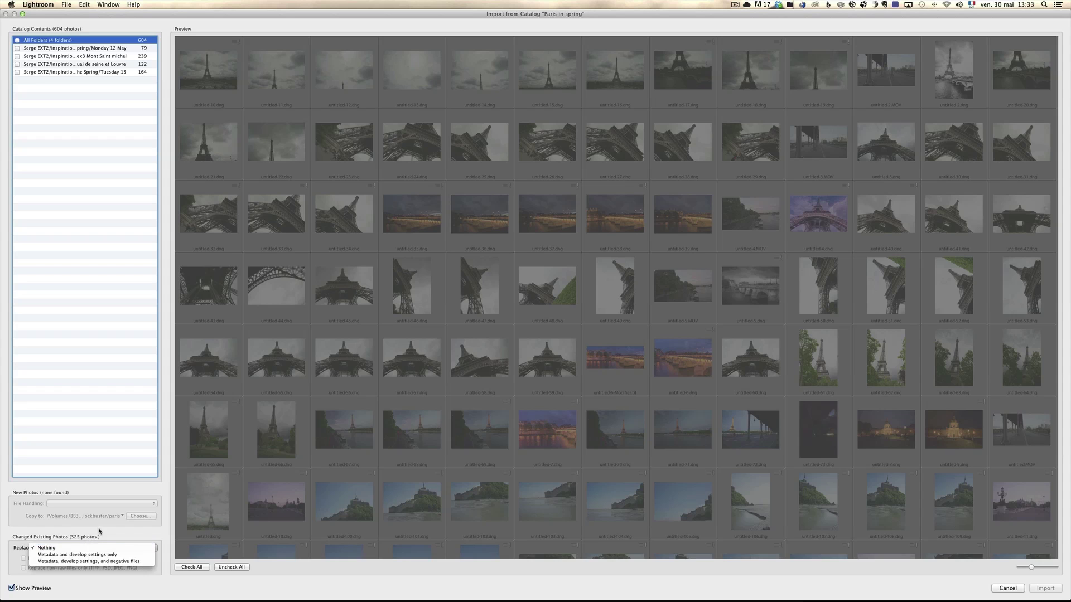
left_click(101, 533)
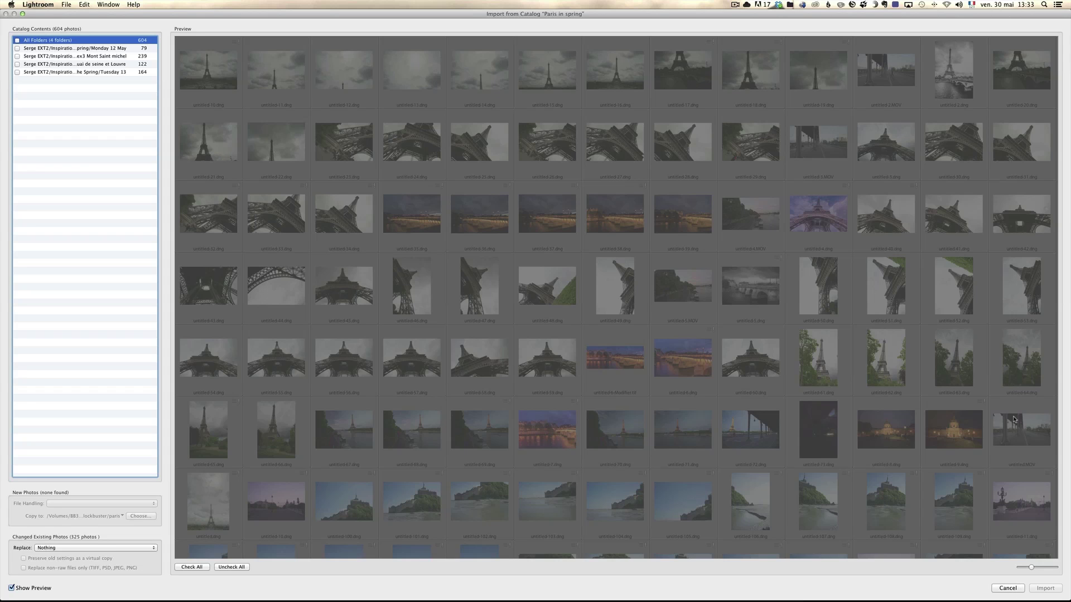
Close the Import from Catalog window and scroll the Folders panel to the imported folders
left_click(1007, 587)
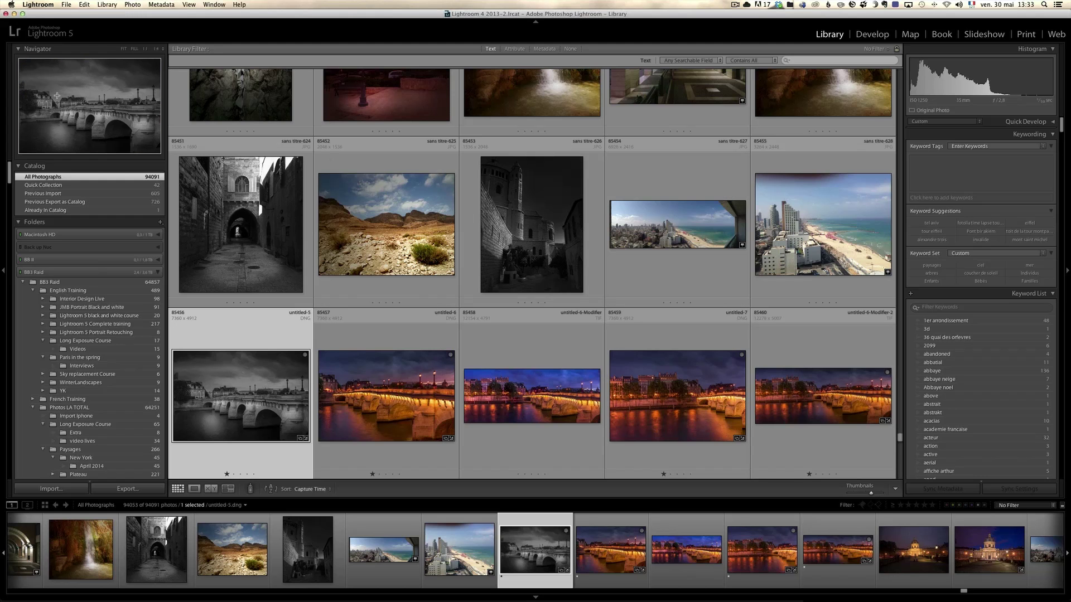
left_click_drag(9, 181, 11, 226)
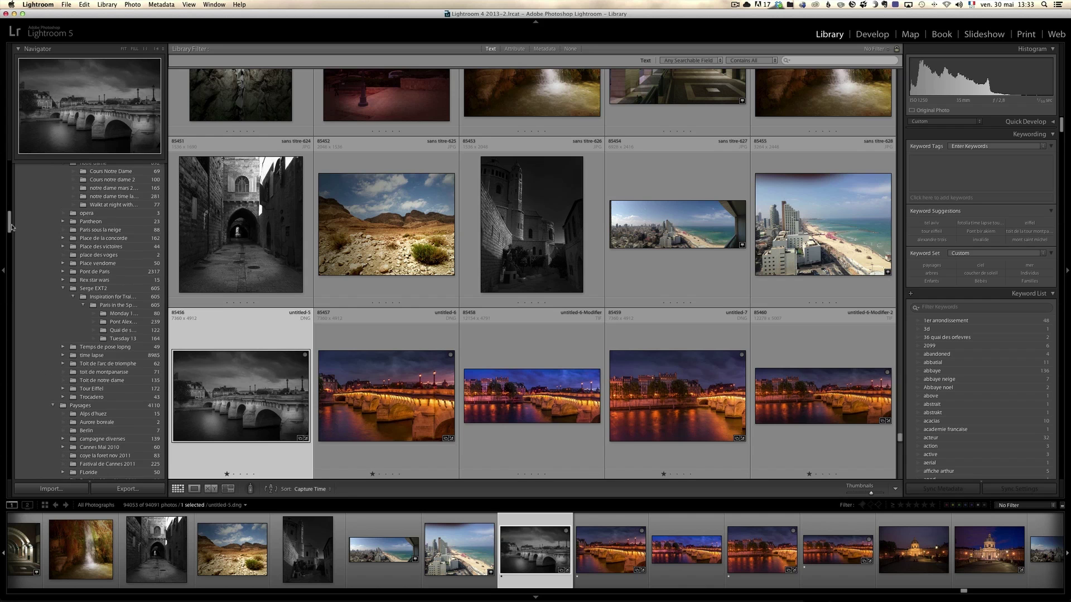
scroll(33, 247, "up", 10)
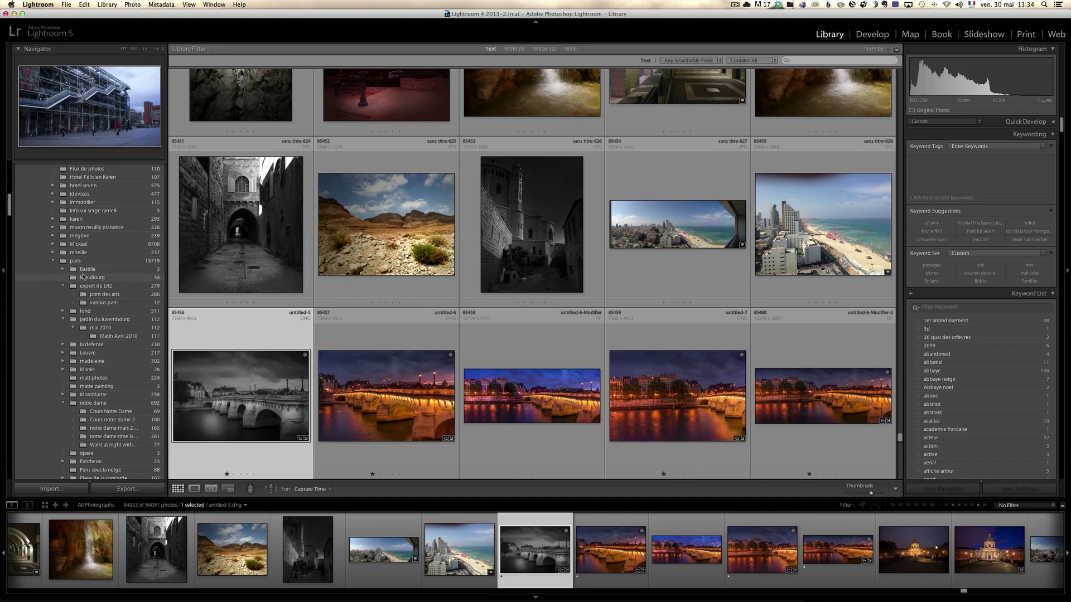
scroll(87, 269, "down", 8)
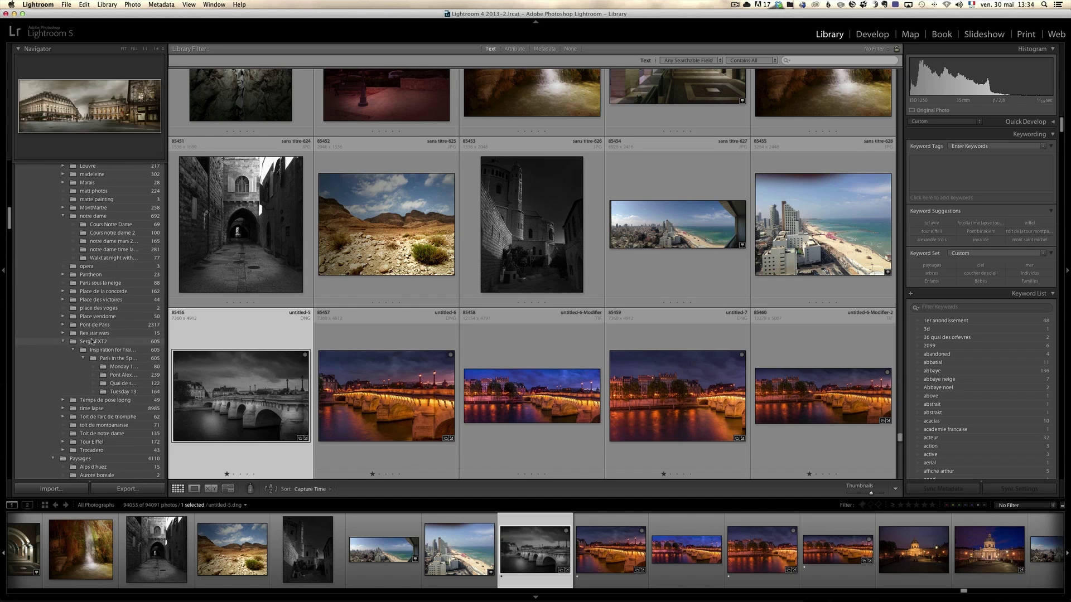
Browse Serge EXT2, Inspiration for Training and the four day folders, ending on Monday 12 May
left_click(93, 342)
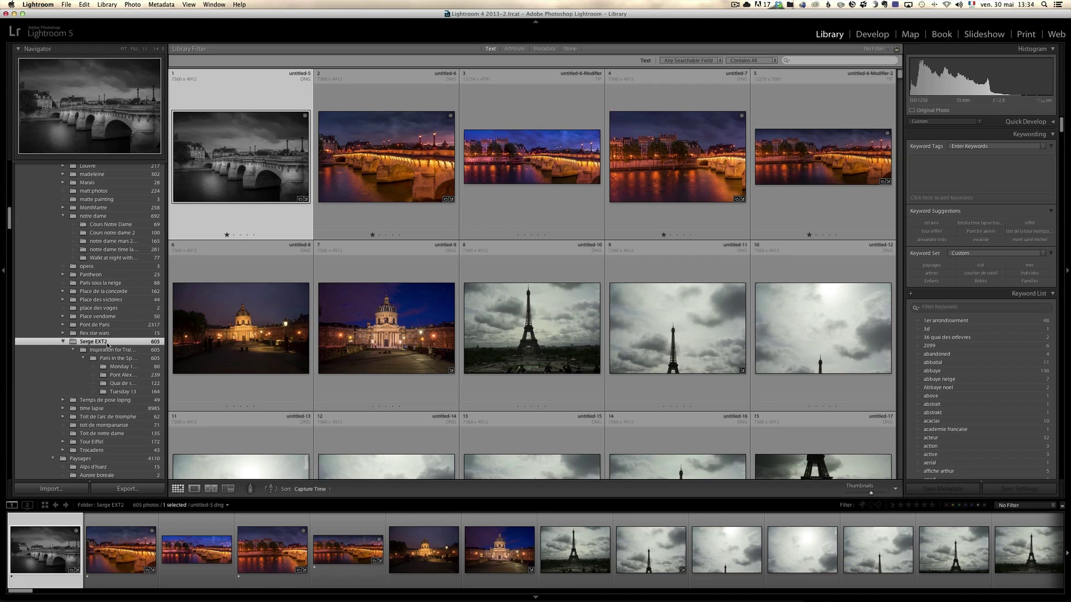
left_click(115, 351)
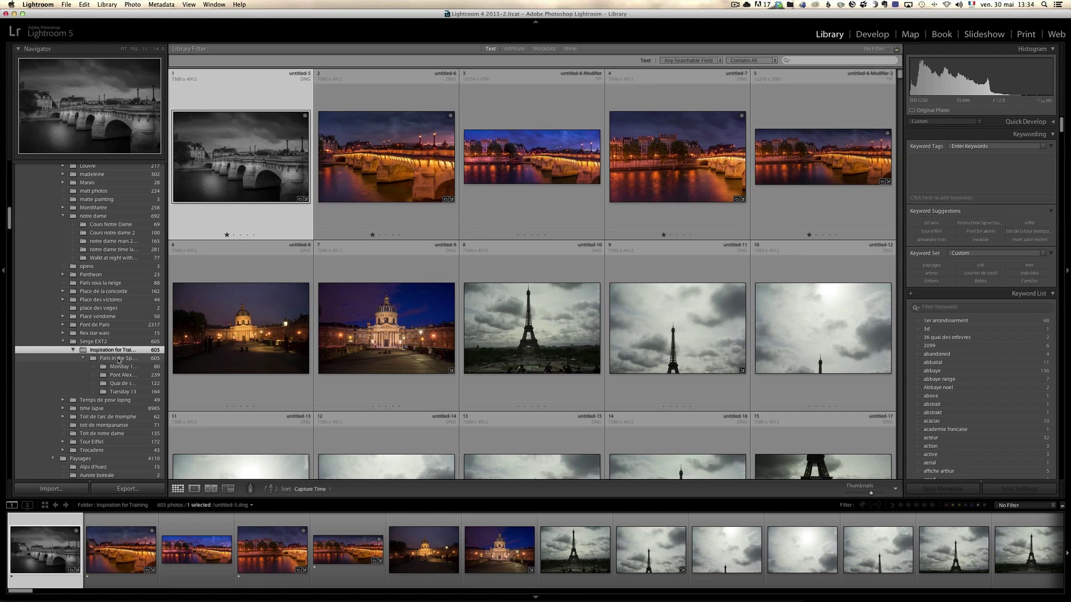
left_click(128, 368)
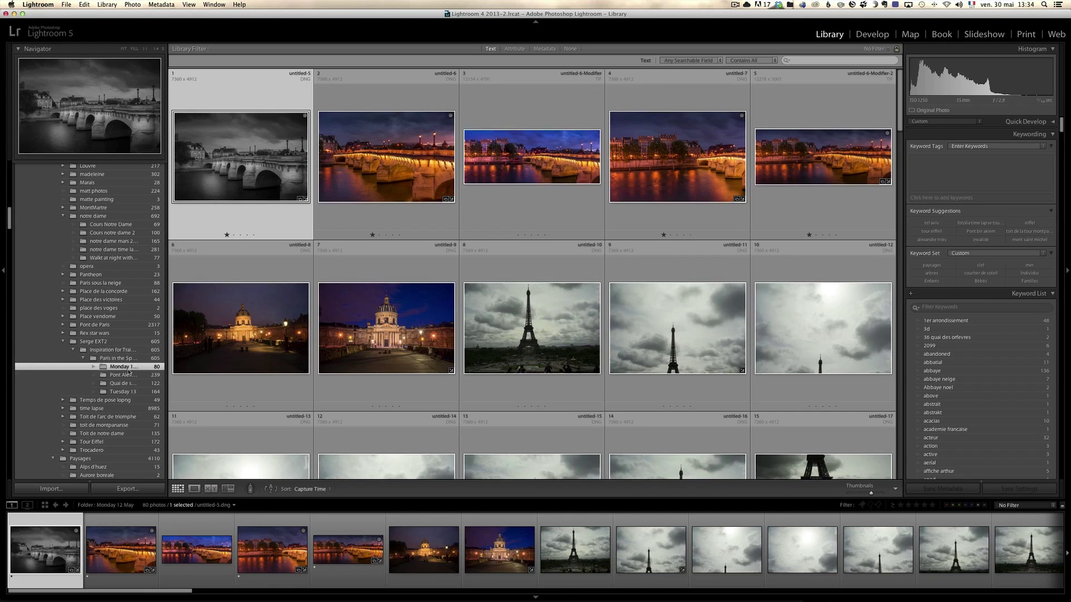
left_click(129, 374)
left_click(130, 384)
left_click(130, 392)
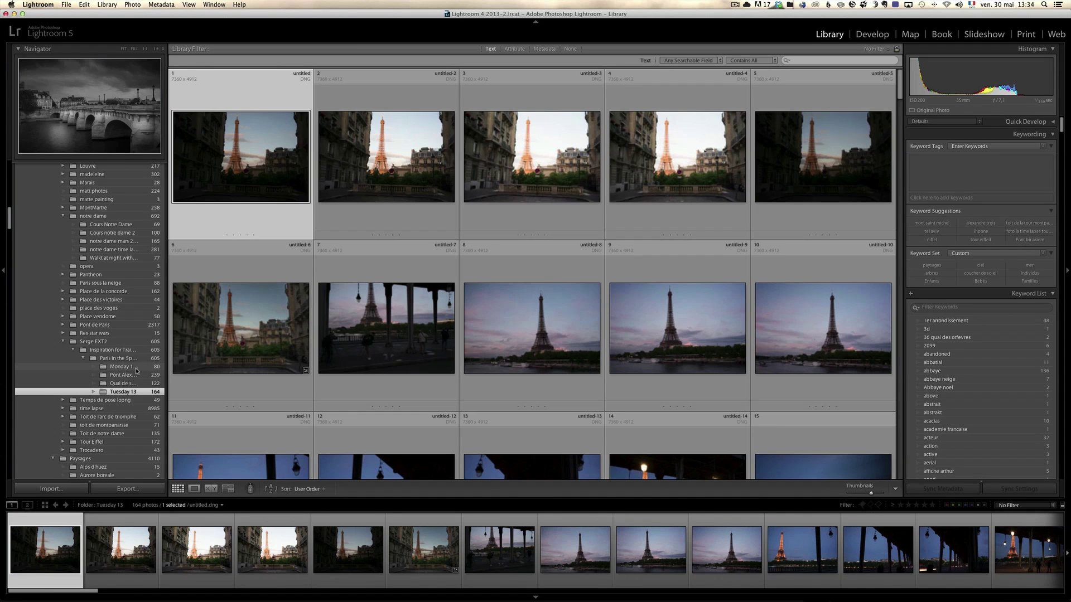
left_click(125, 368, "shift")
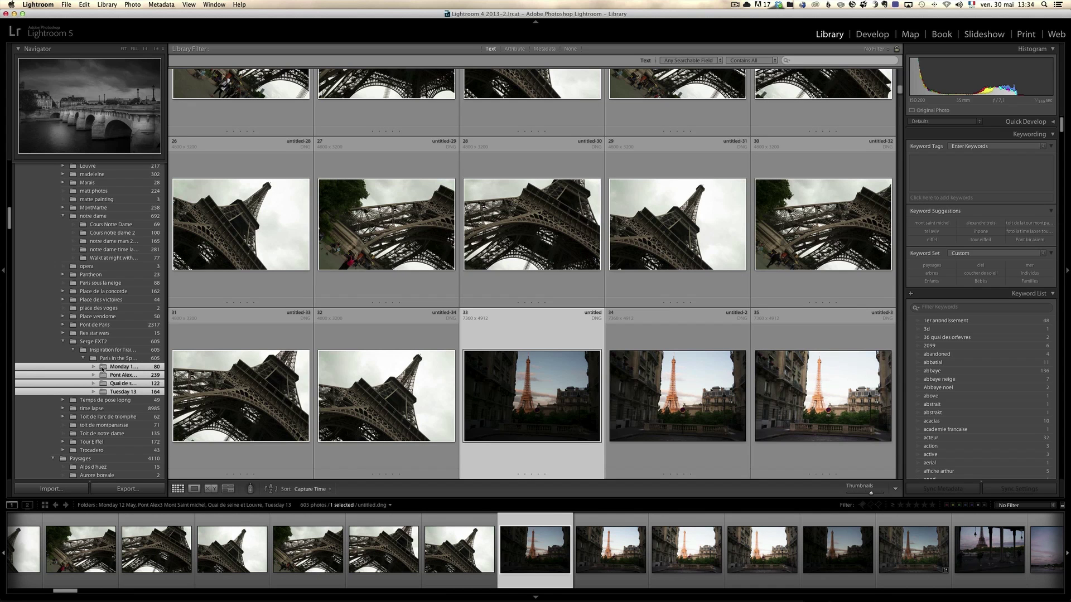
left_click(91, 366)
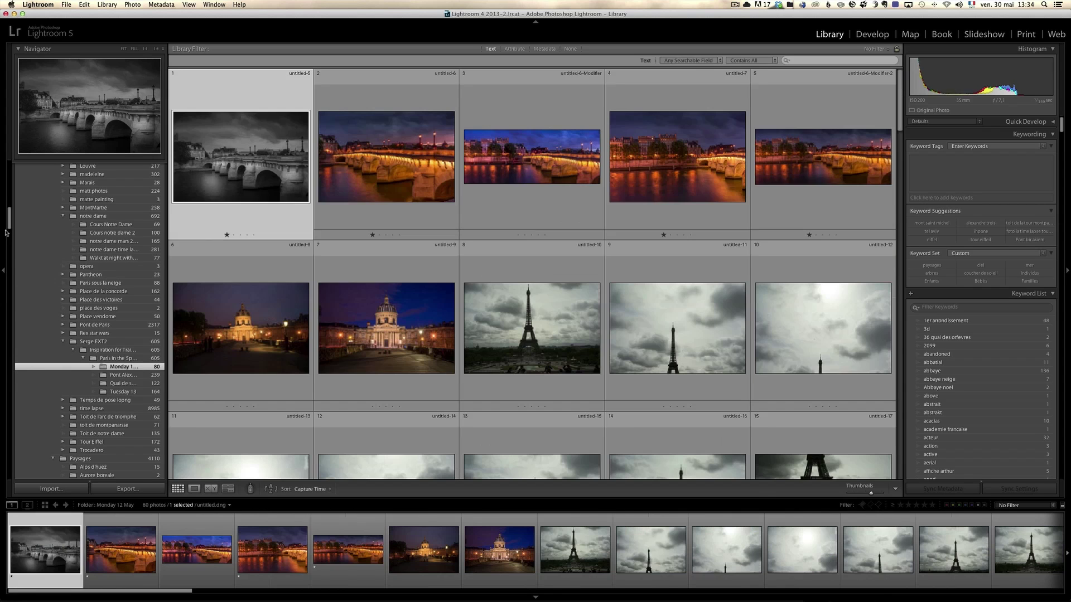
scroll(10, 223, "down", 2)
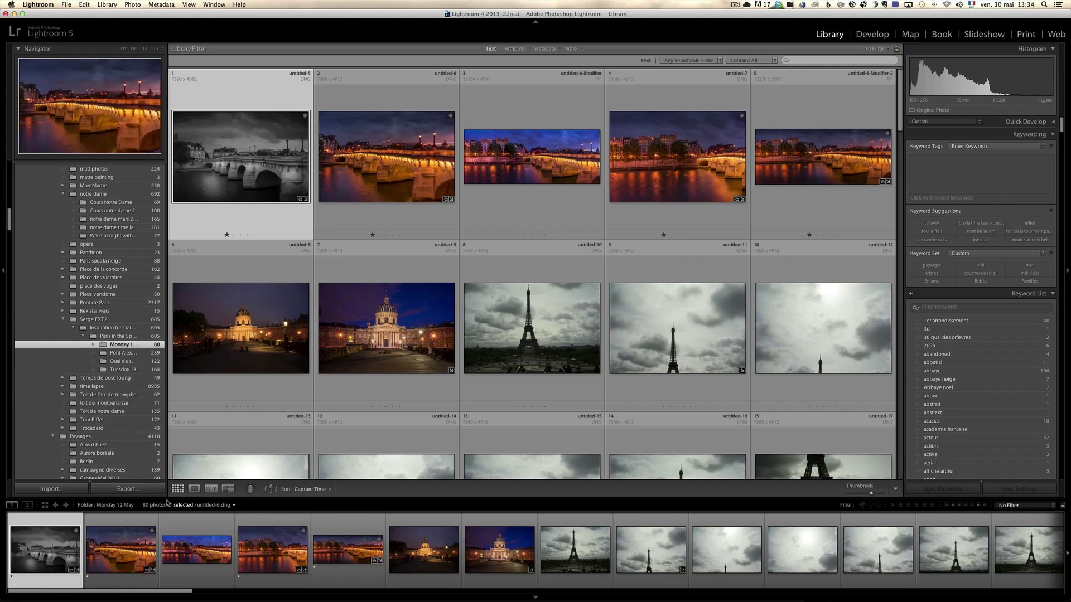
In Develop, compare the black-and-white bridge photo's before and after versions
key("d")
key("backslash")
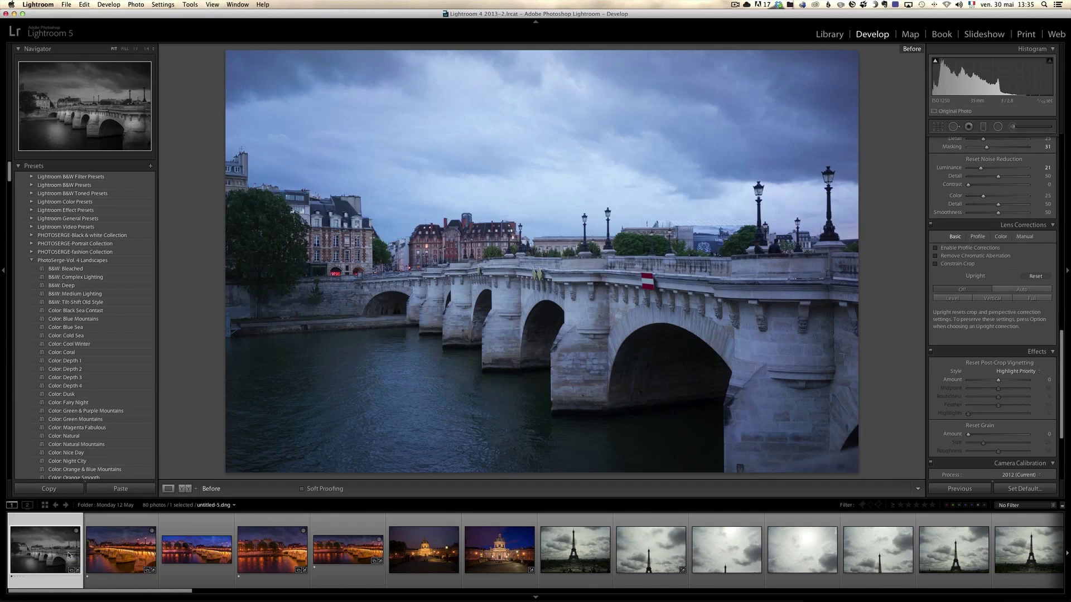
key("backslash")
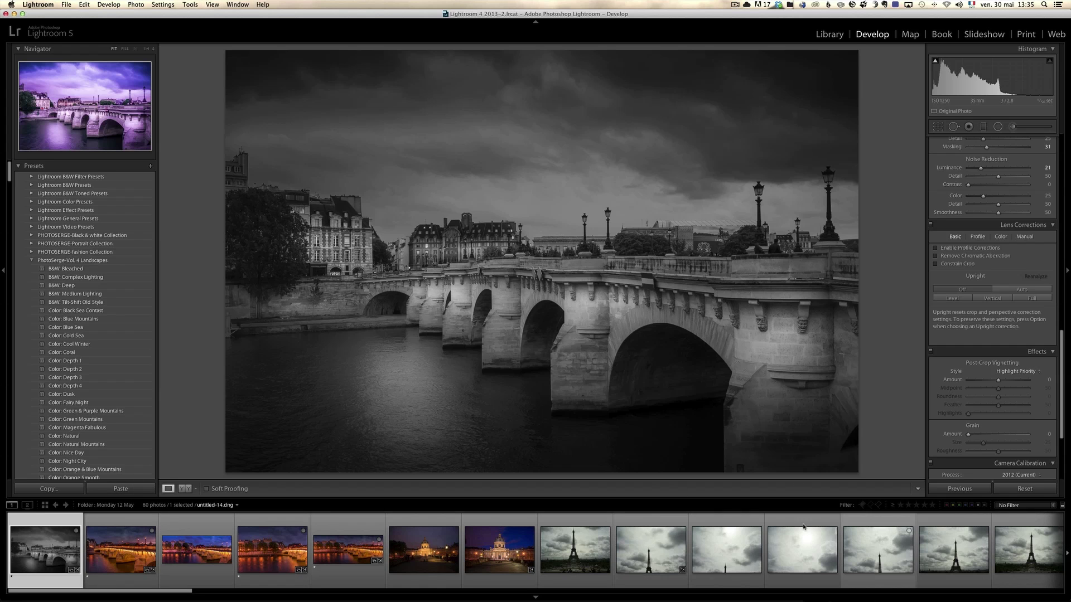
Check the colour night bridge and black-and-white shots, ending on panorama untitled-6-Modifier.tif
scroll(84, 279, "down", 10)
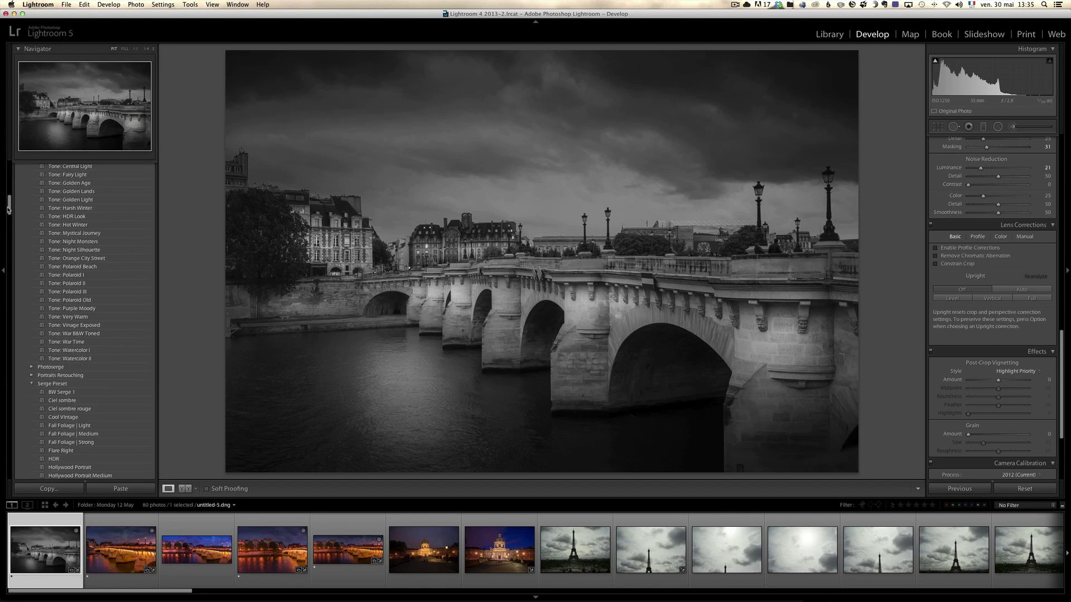
left_click(108, 552)
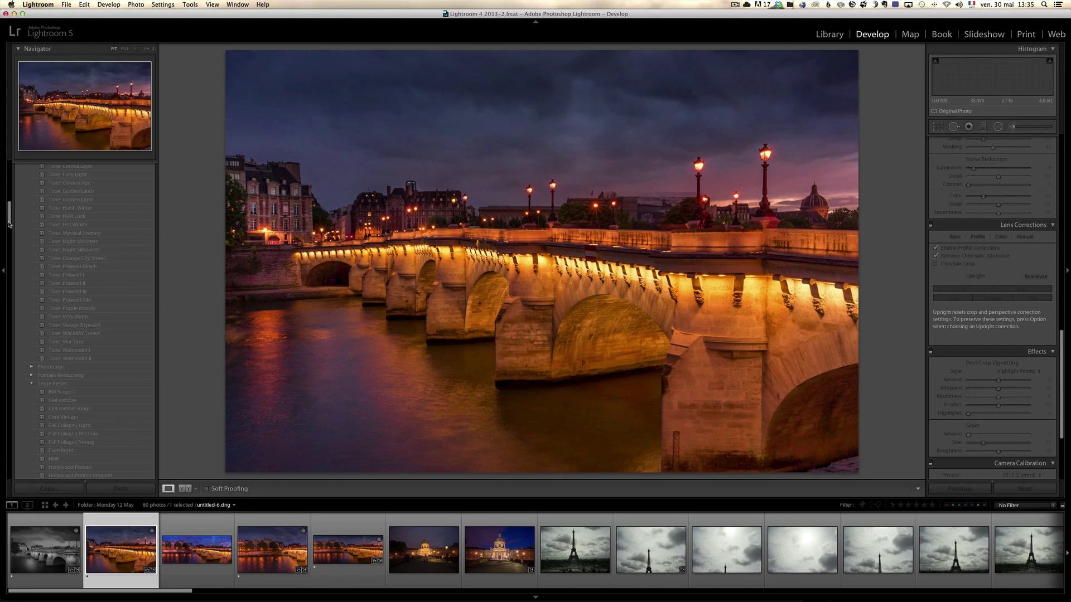
scroll(9, 223, "up", 8)
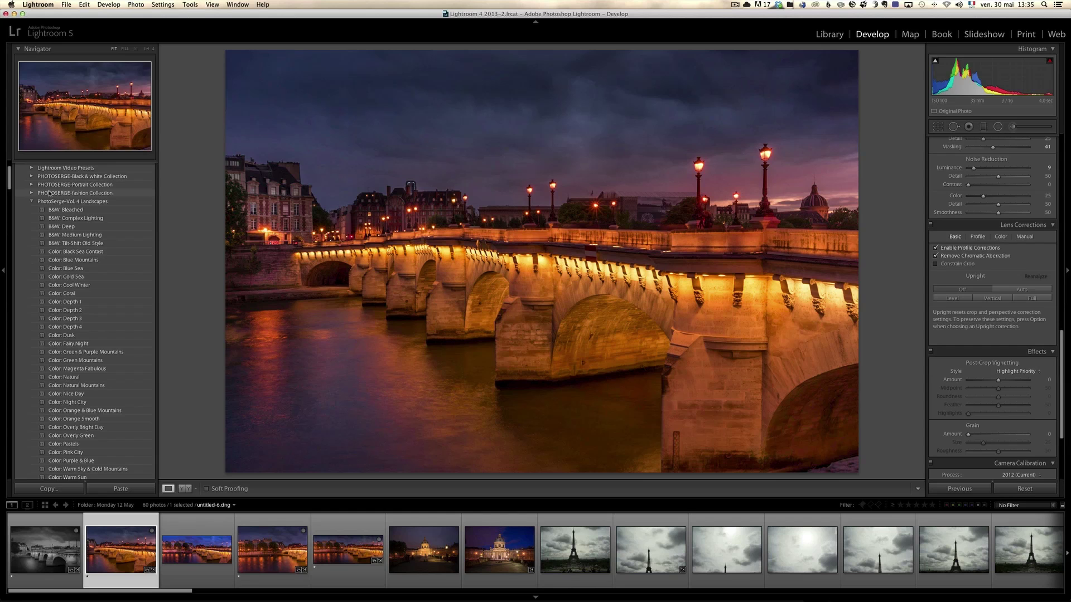
left_click(44, 549)
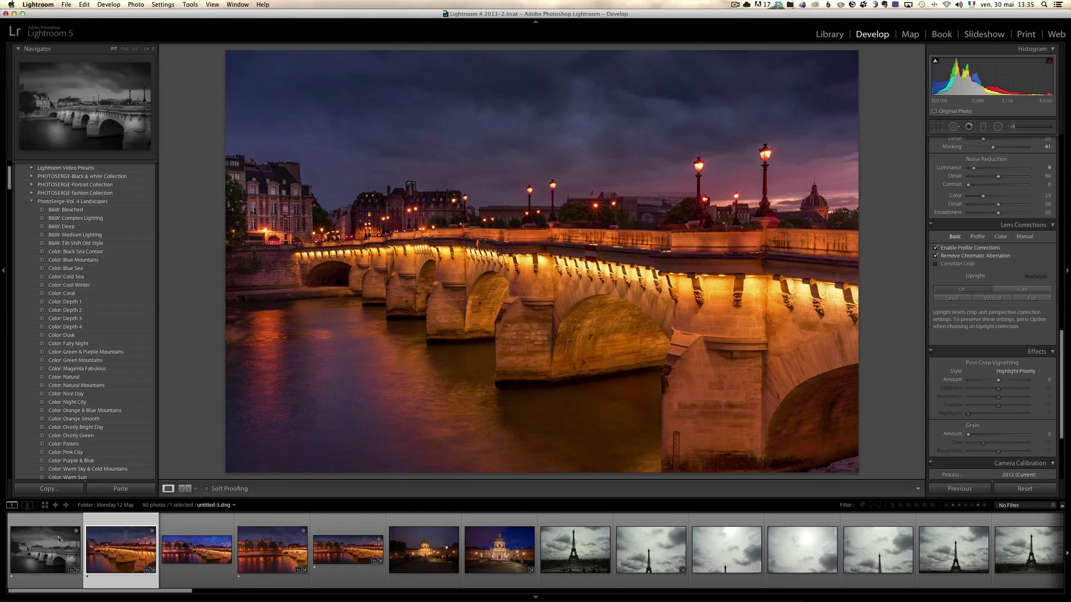
left_click(189, 542)
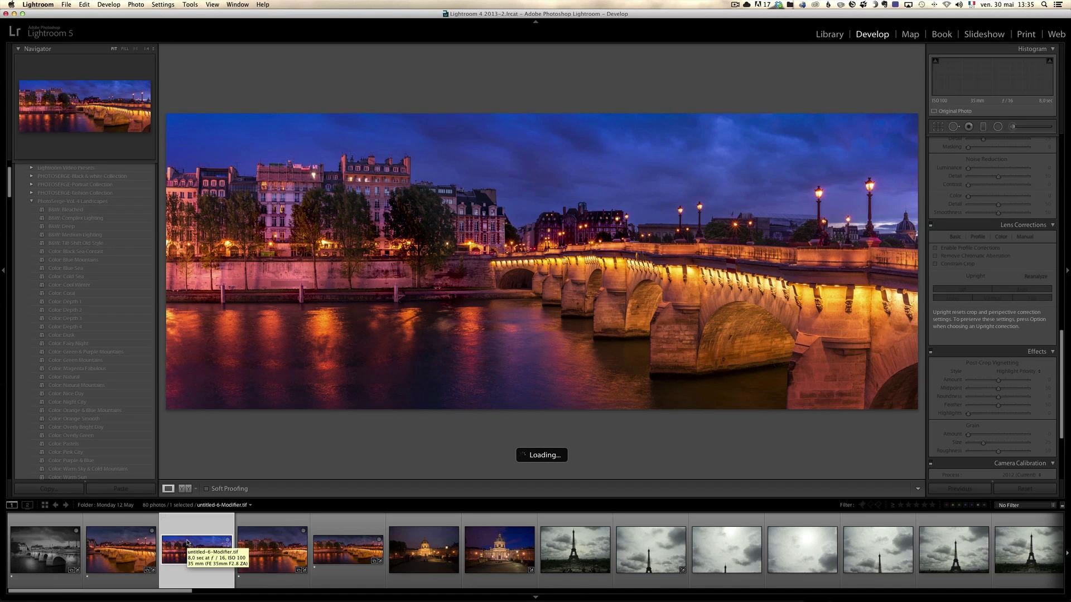